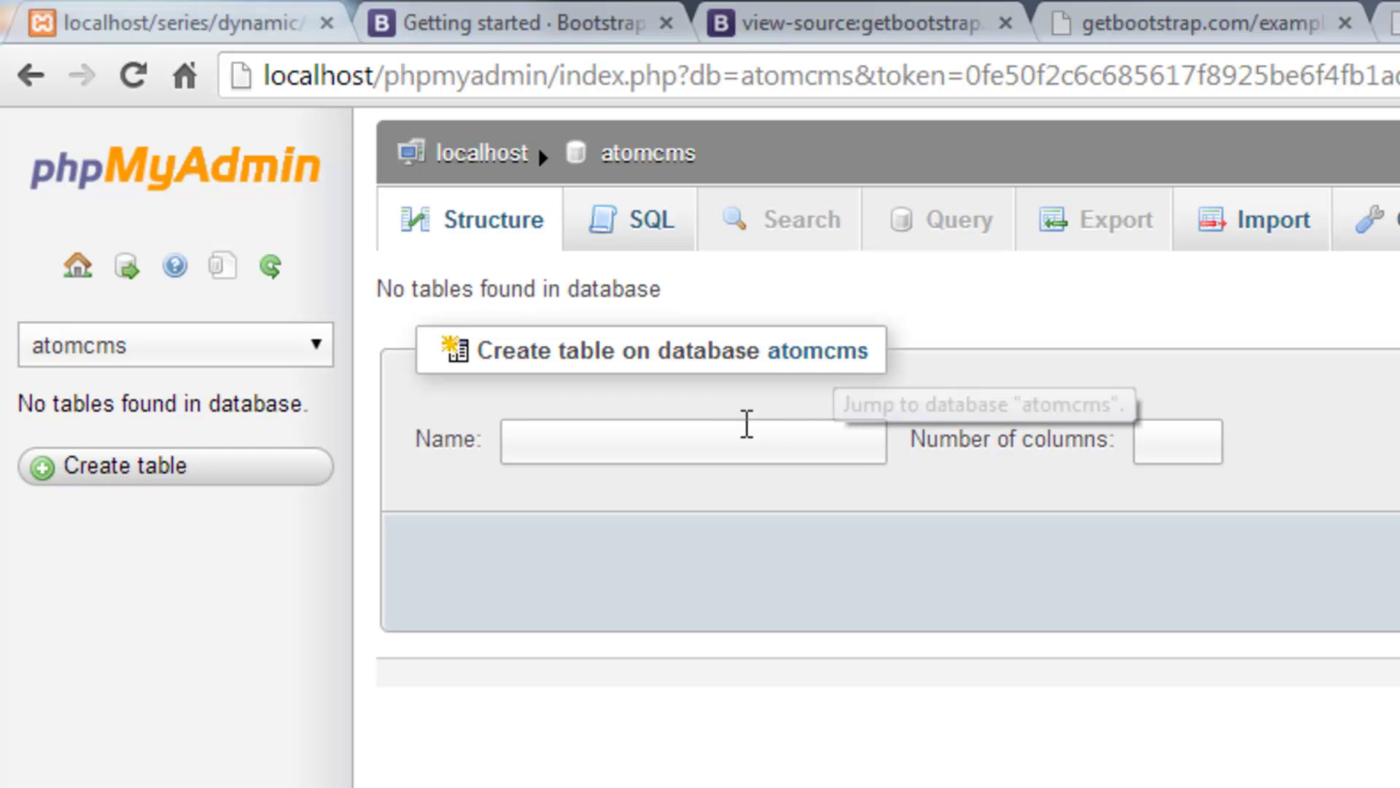
pyautogui.click(734, 438)
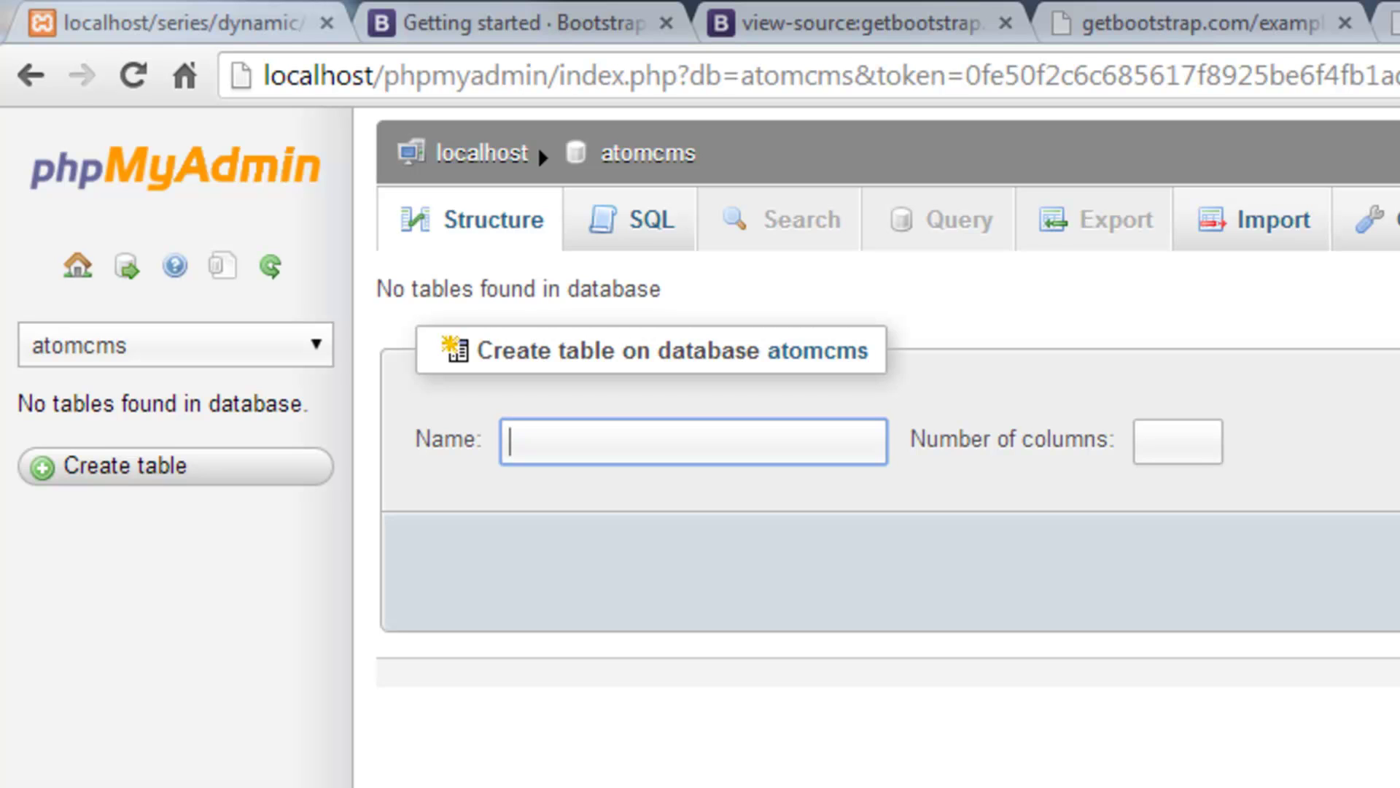
pyautogui.write('pages')
pyautogui.press('Tab')
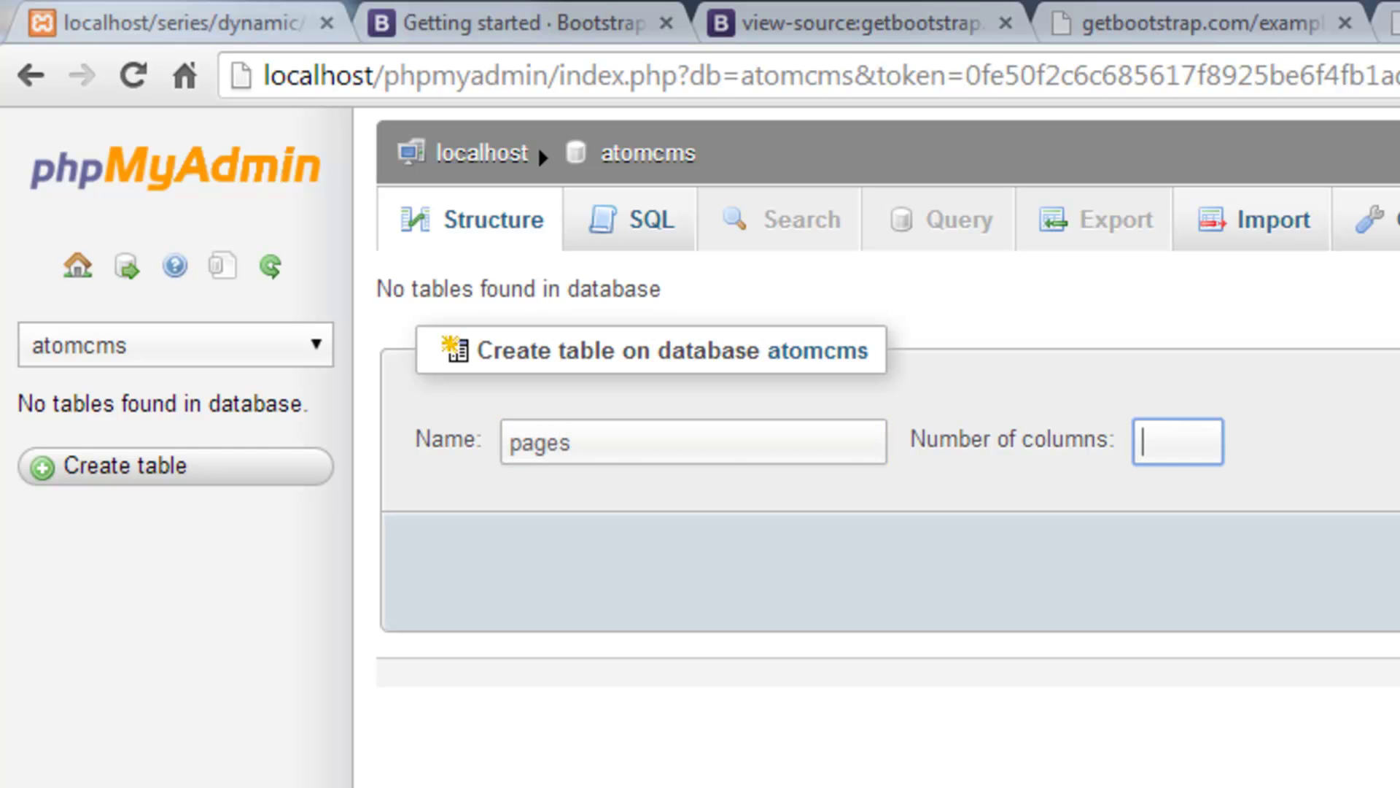
pyautogui.write('4')
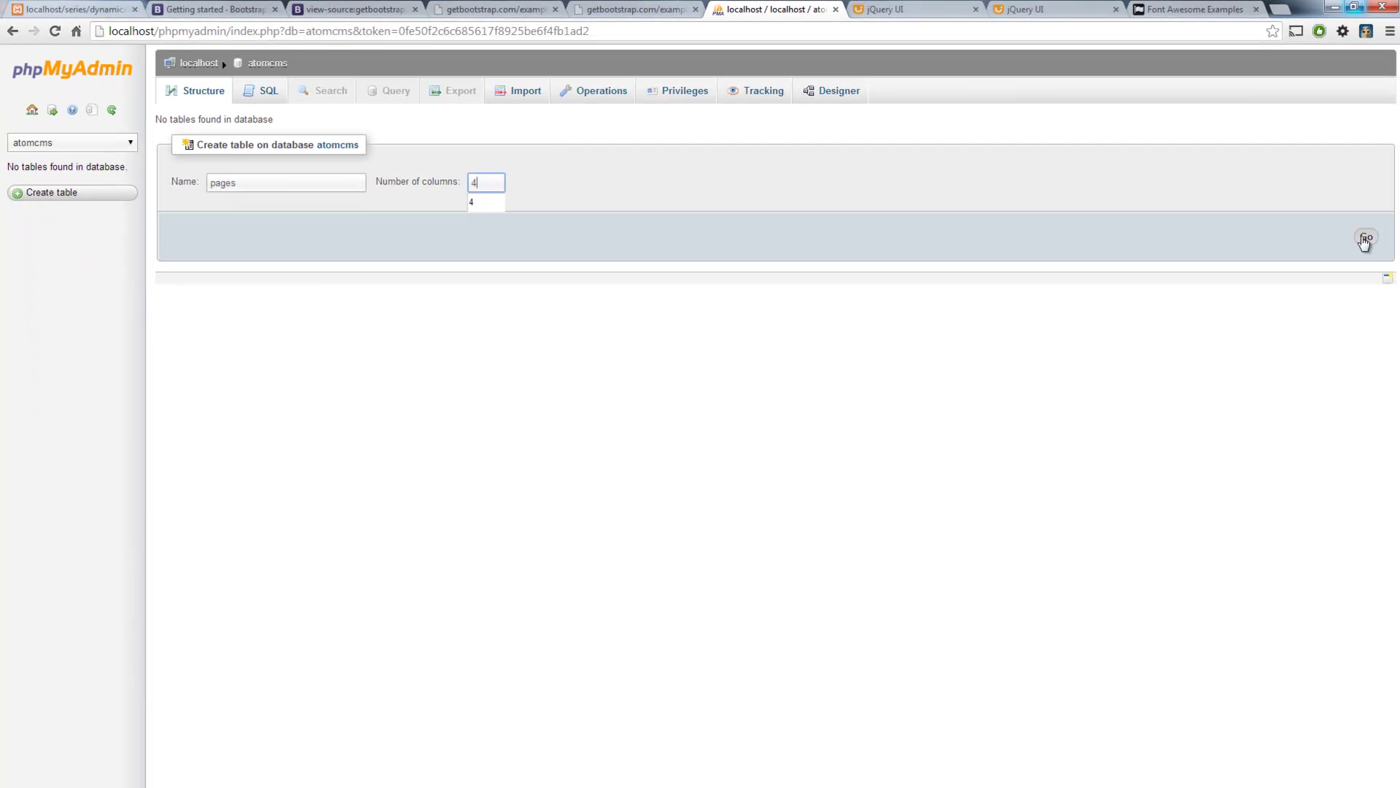
pyautogui.click(1366, 239)
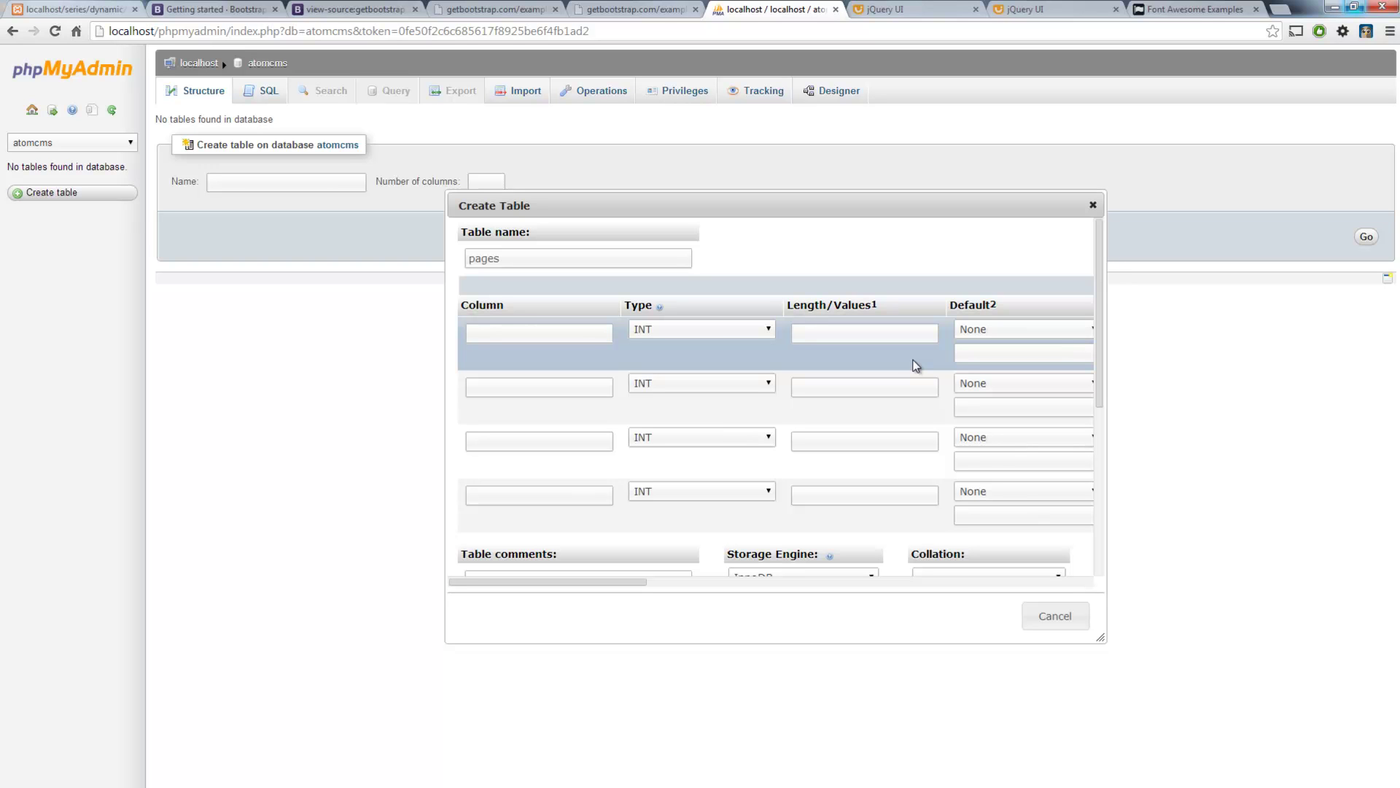
pyautogui.moveTo(625, 212)
pyautogui.mouseDown()
pyautogui.moveTo(544, 143)
pyautogui.moveTo(608, 157)
pyautogui.moveTo(620, 207)
pyautogui.mouseUp()
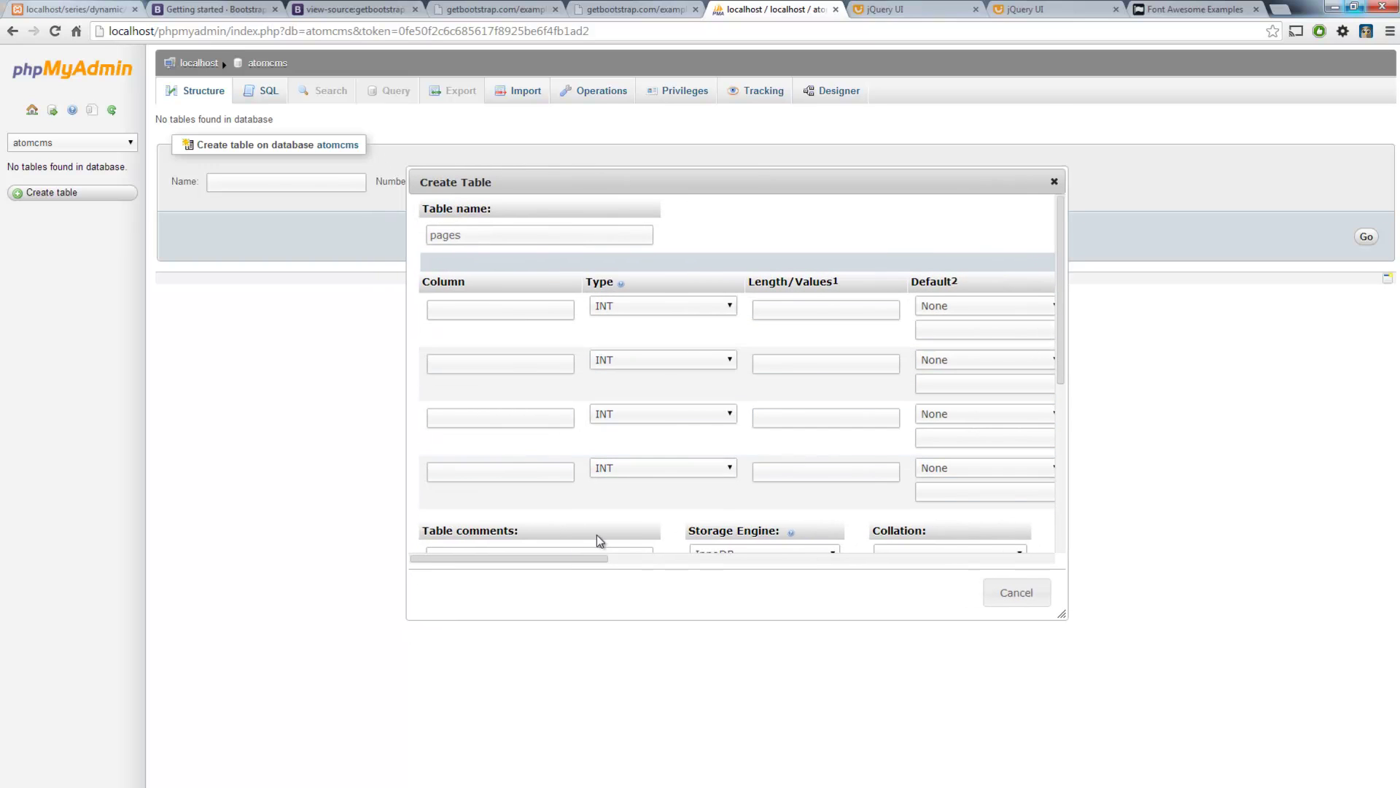
pyautogui.moveTo(575, 559)
pyautogui.mouseDown()
pyautogui.moveTo(978, 567)
pyautogui.moveTo(572, 557)
pyautogui.moveTo(600, 555)
pyautogui.mouseUp()
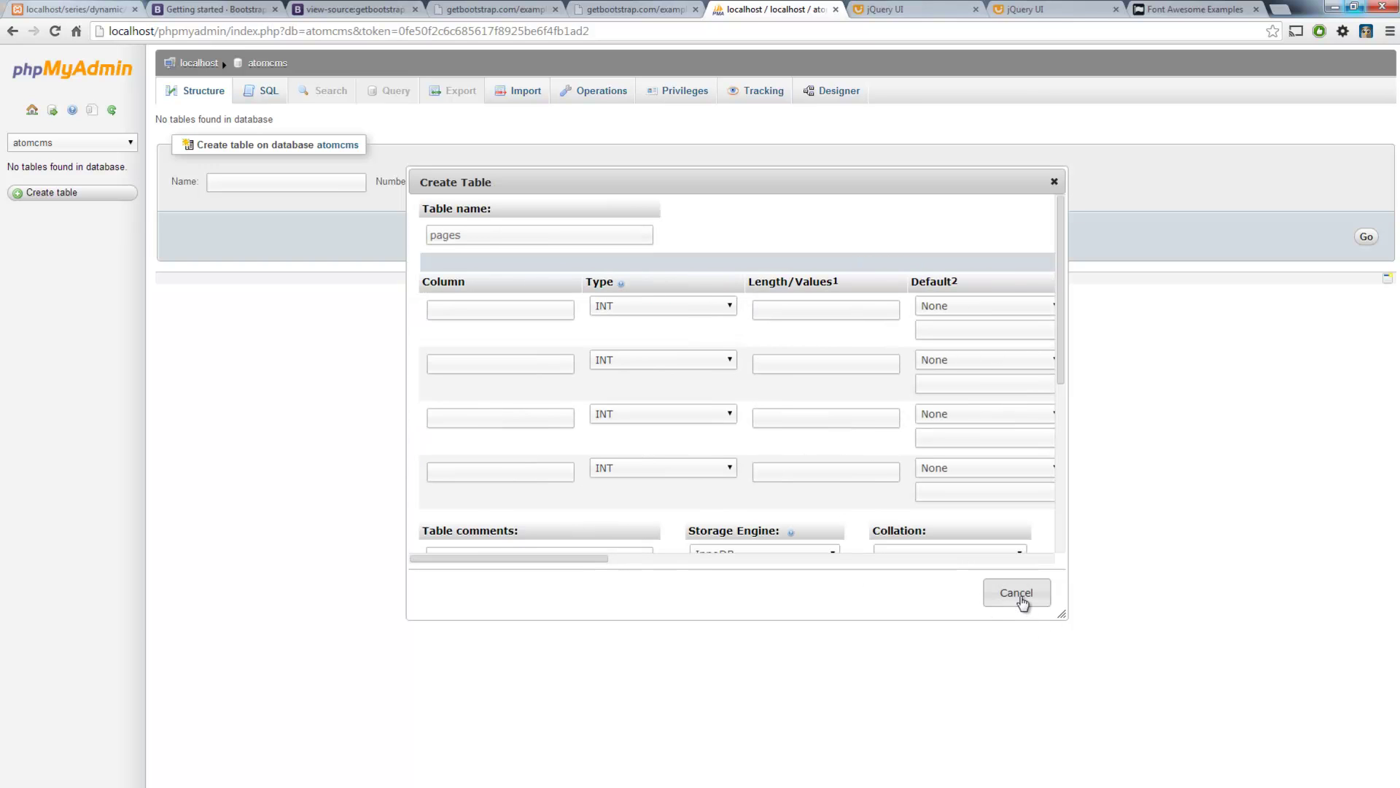
pyautogui.click(1021, 596)
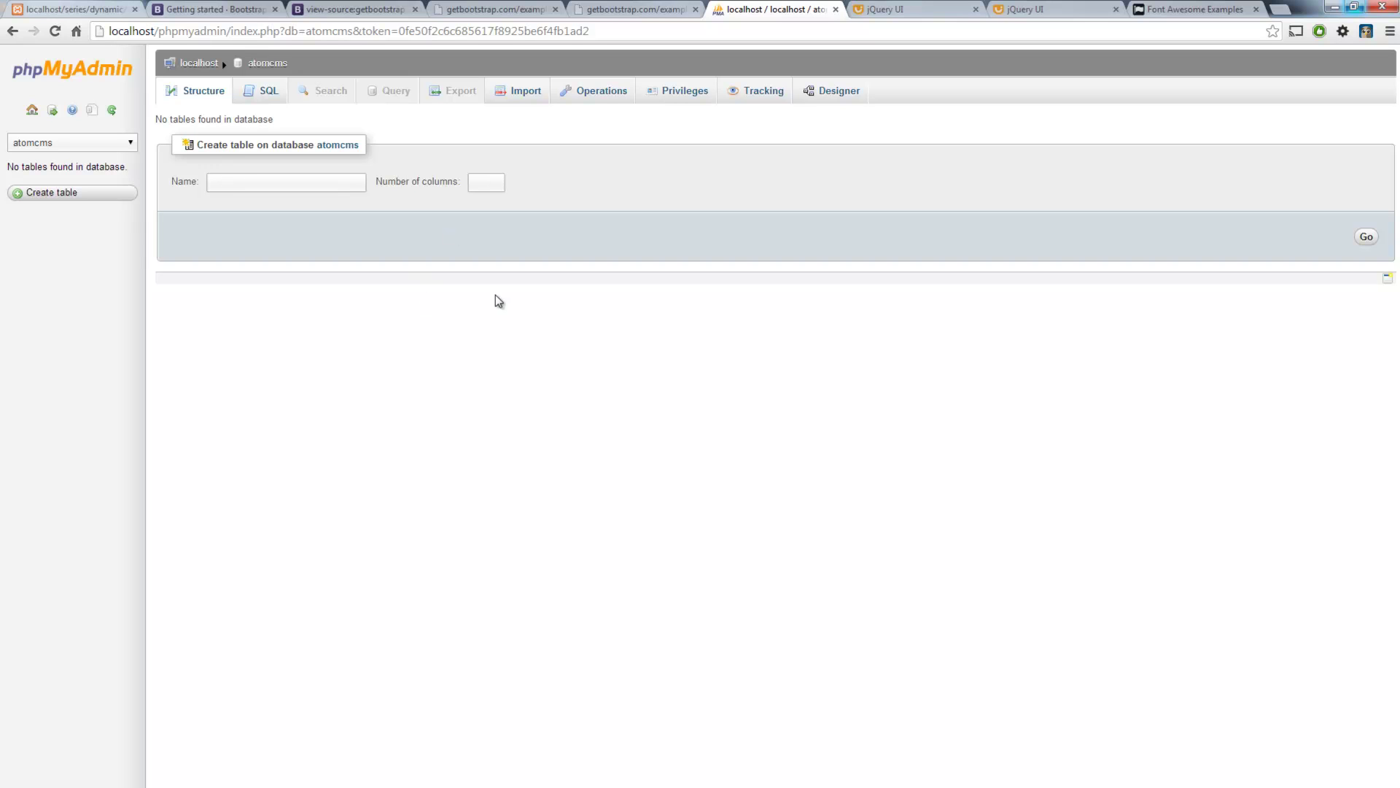
# Disable the Enable Ajax option in the server's general feature settings and save the configuration.
pyautogui.click(201, 64)
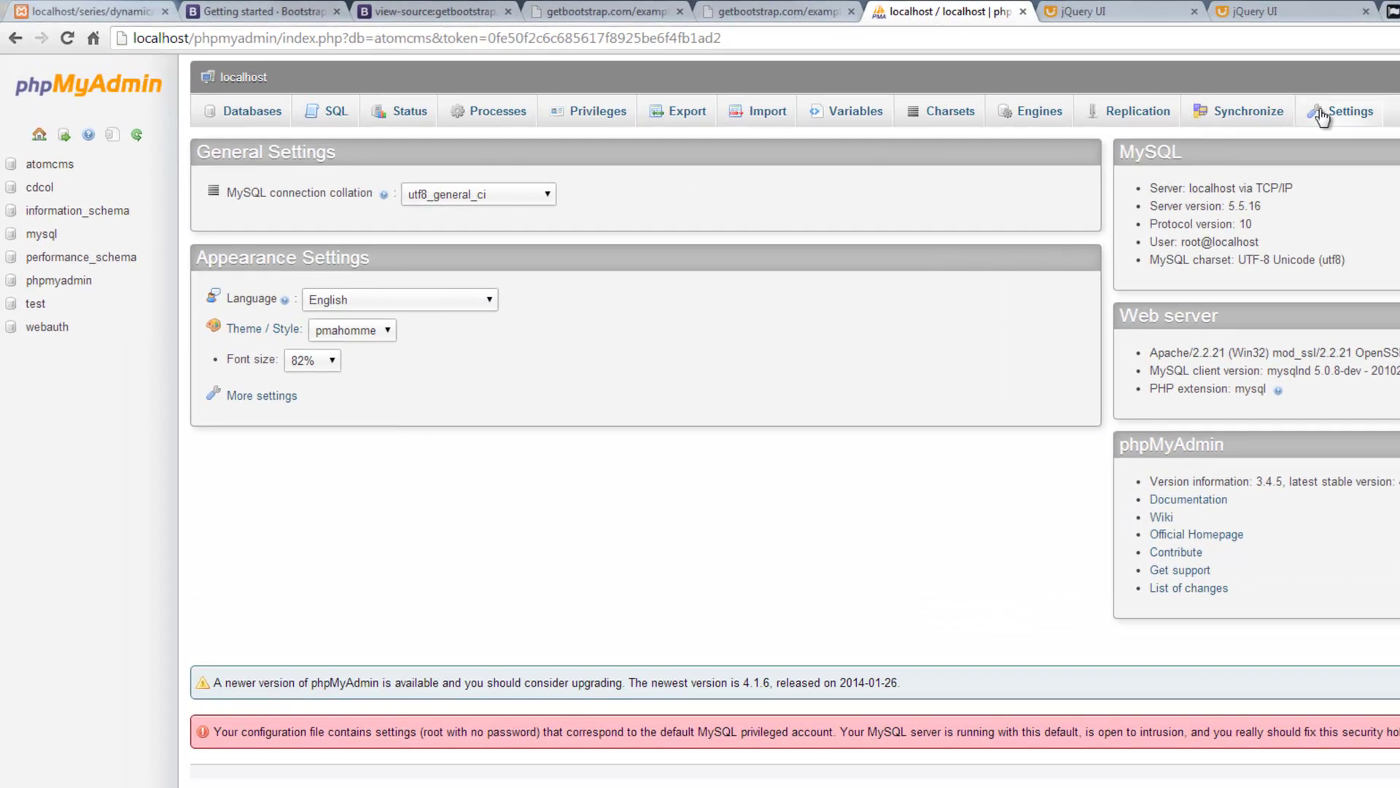
pyautogui.click(1322, 117)
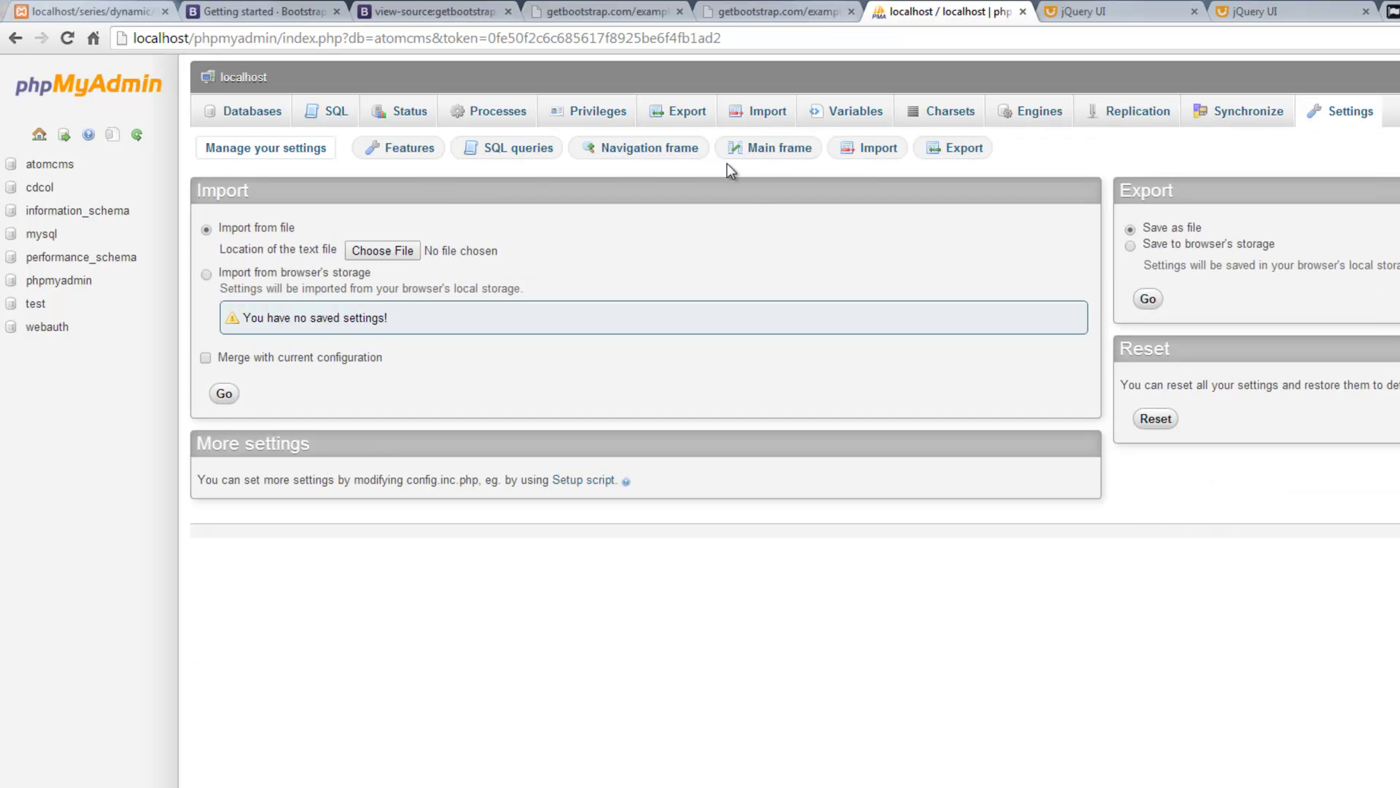
pyautogui.click(415, 157)
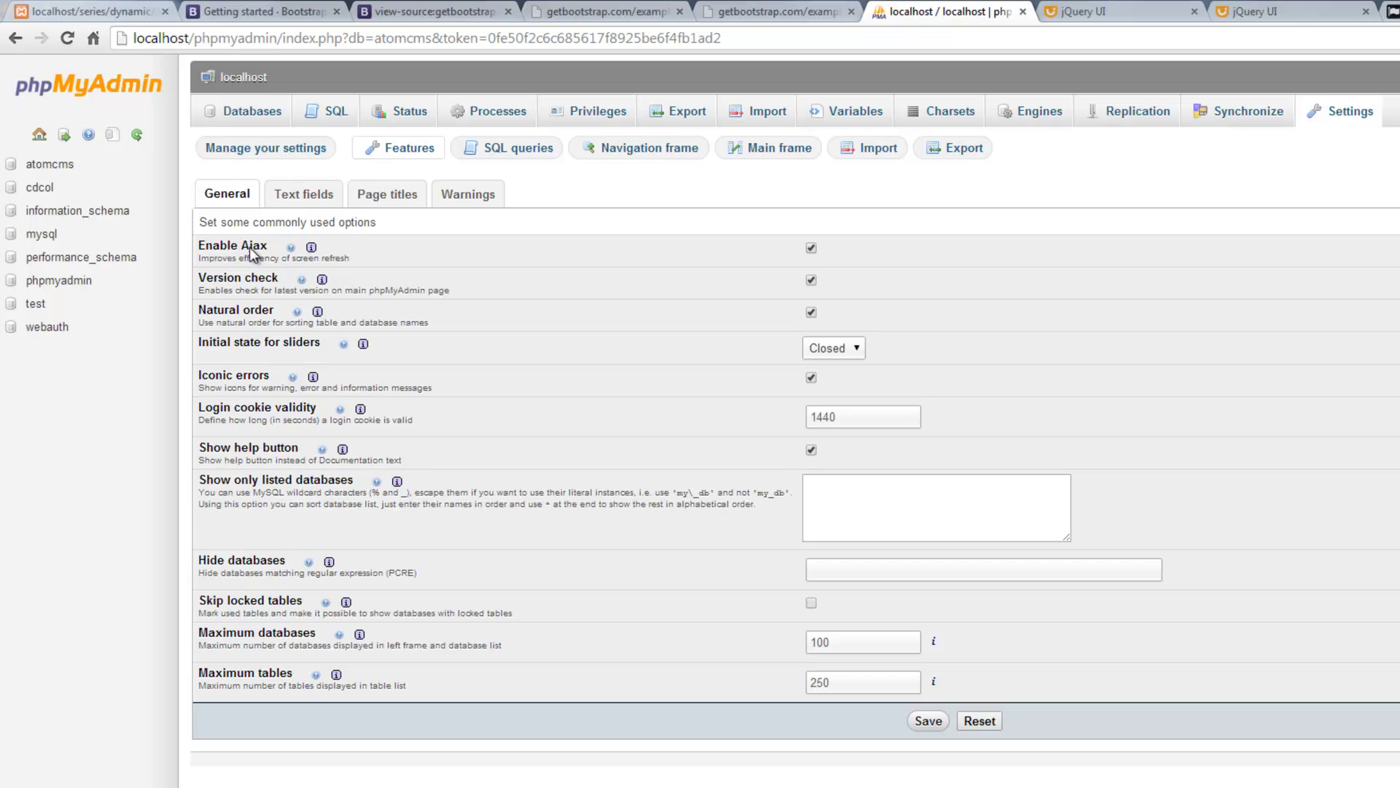
pyautogui.click(811, 248)
pyautogui.click(929, 724)
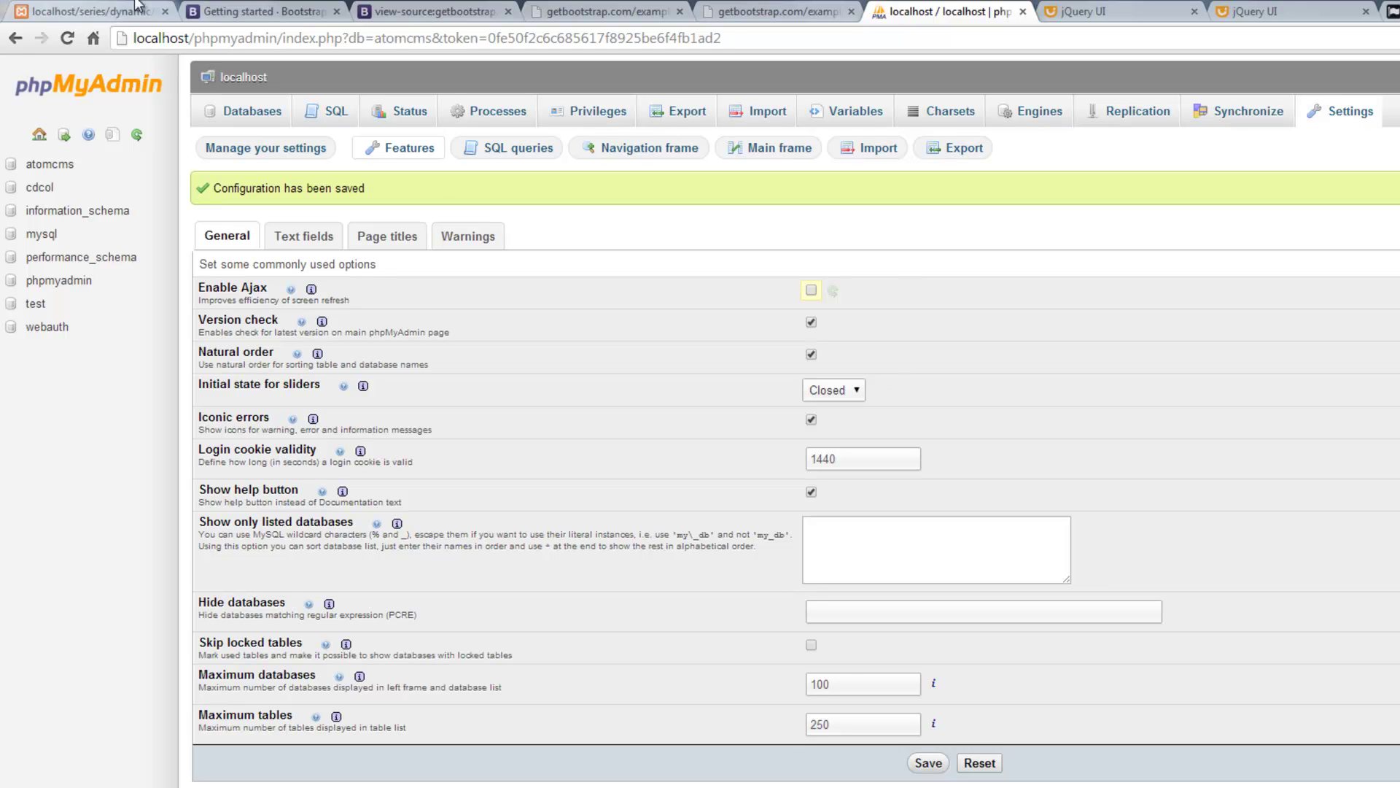
# Start a new table named pages with 4 columns in the atomcms database.
pyautogui.click(58, 167)
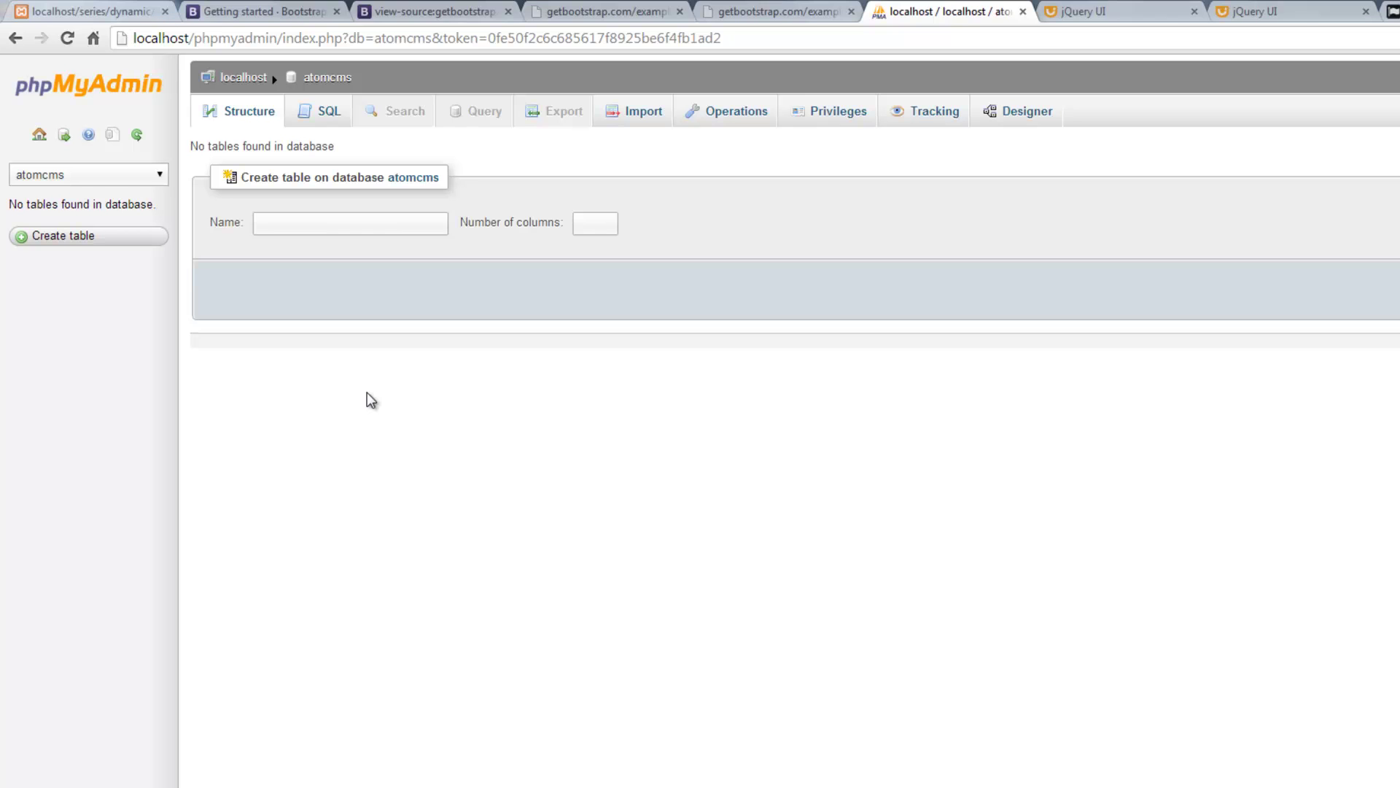
pyautogui.click(342, 226)
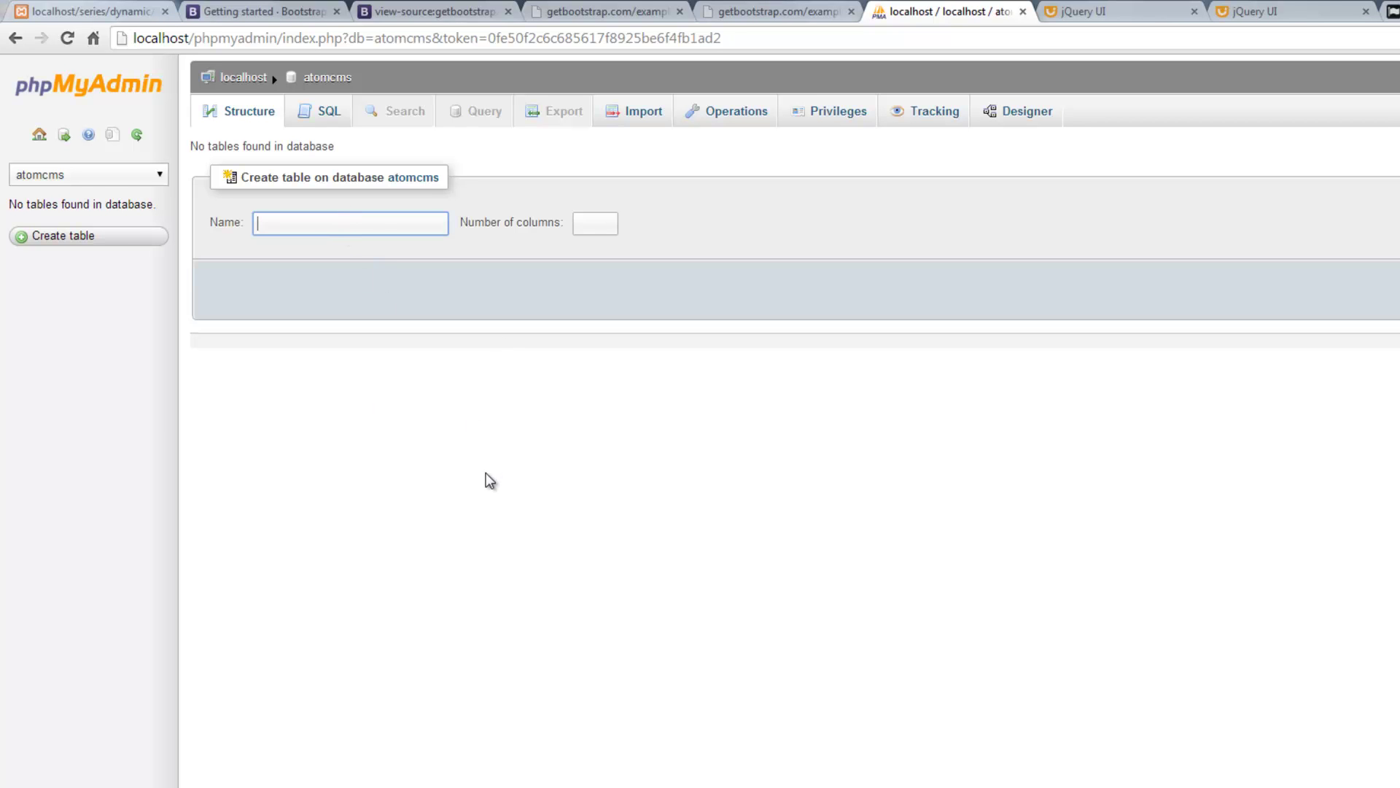
pyautogui.write('pages')
pyautogui.press('Tab')
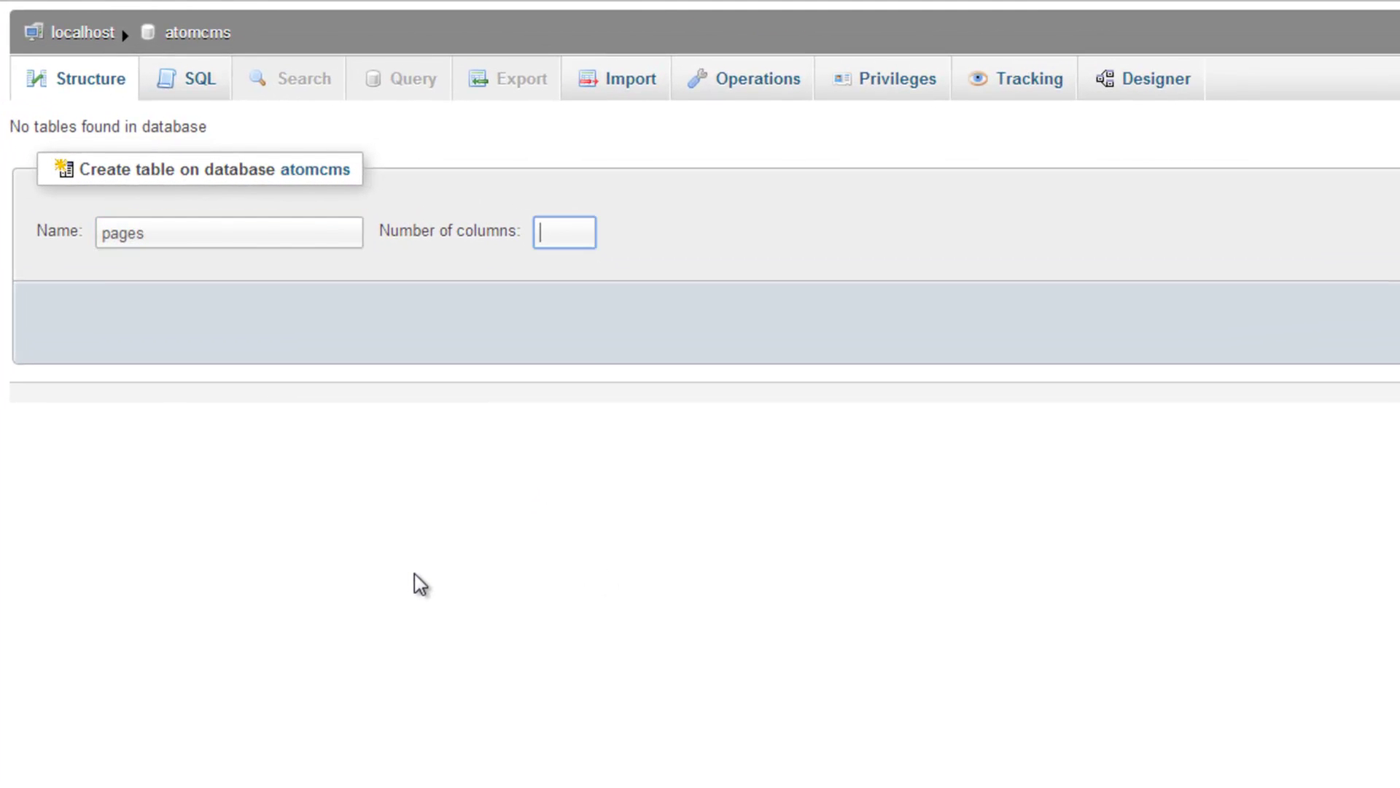
pyautogui.write('4')
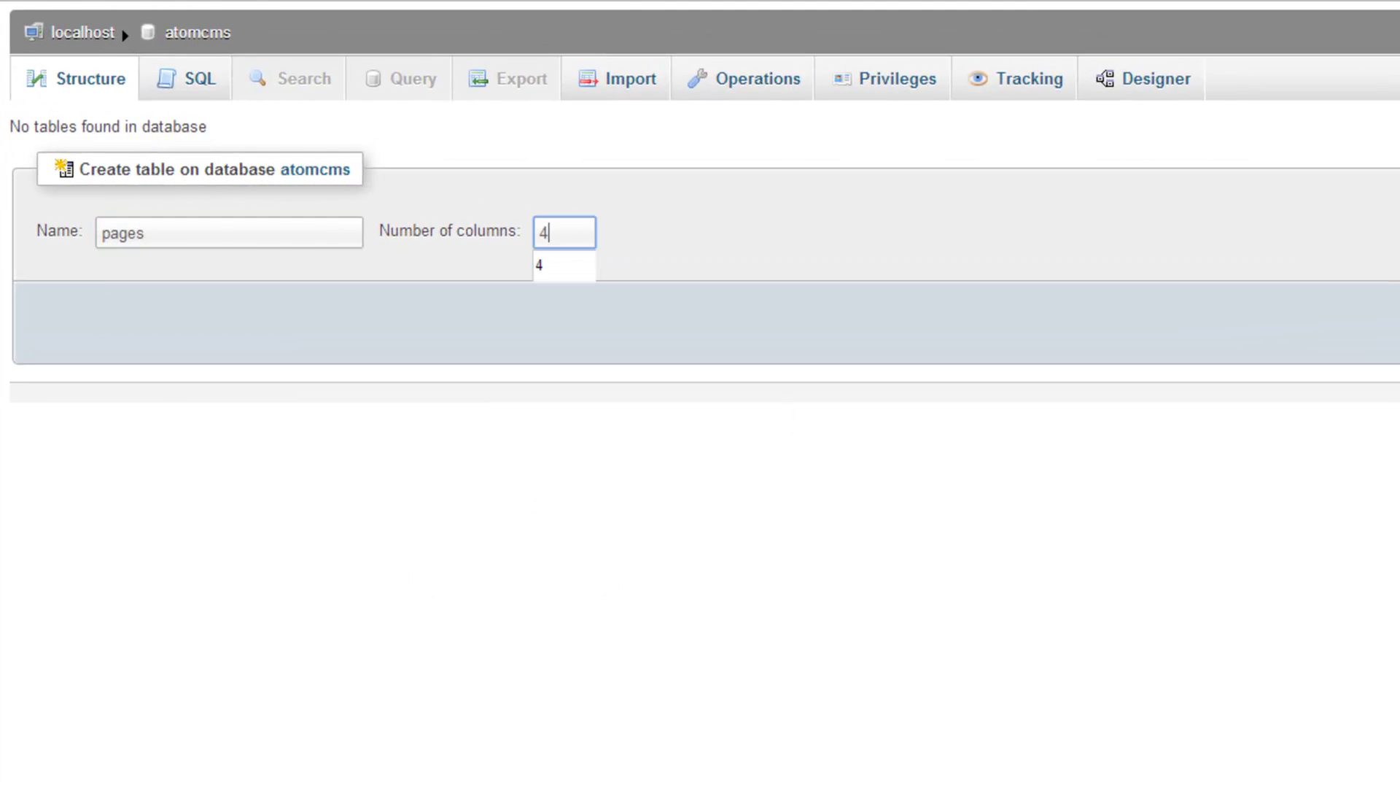
pyautogui.press('Return')
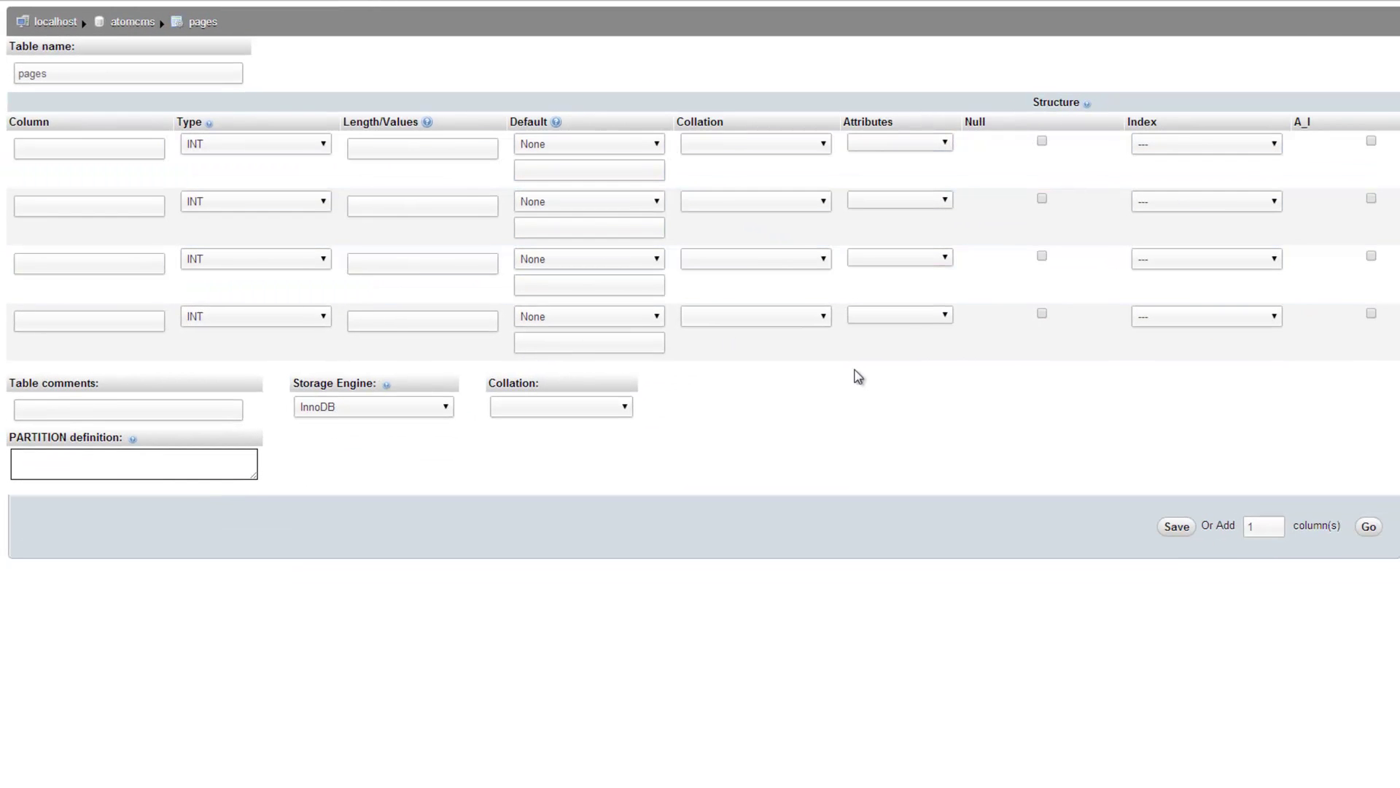
# Name the first column of the pages table id and set its type to MEDIUMINT.
pyautogui.click(70, 148)
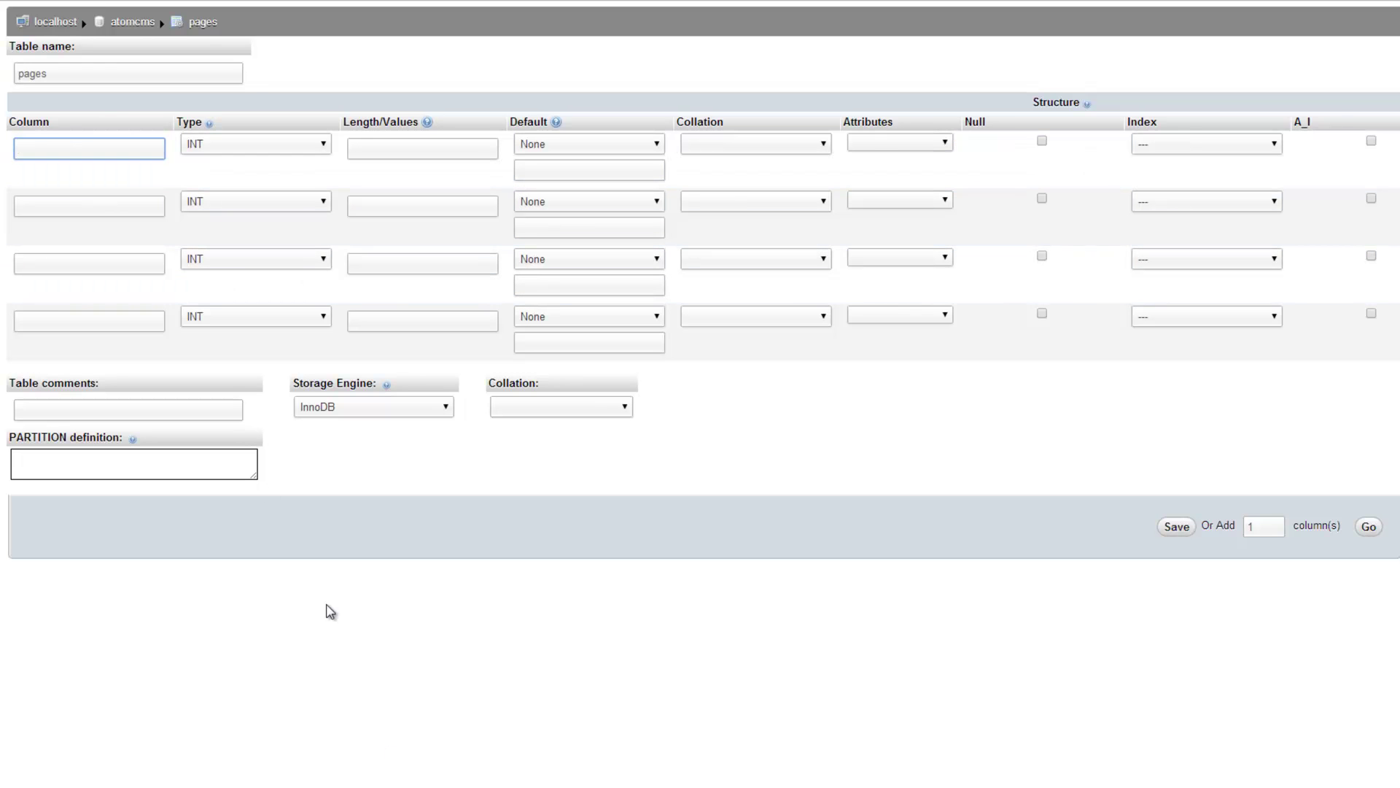
pyautogui.write('id')
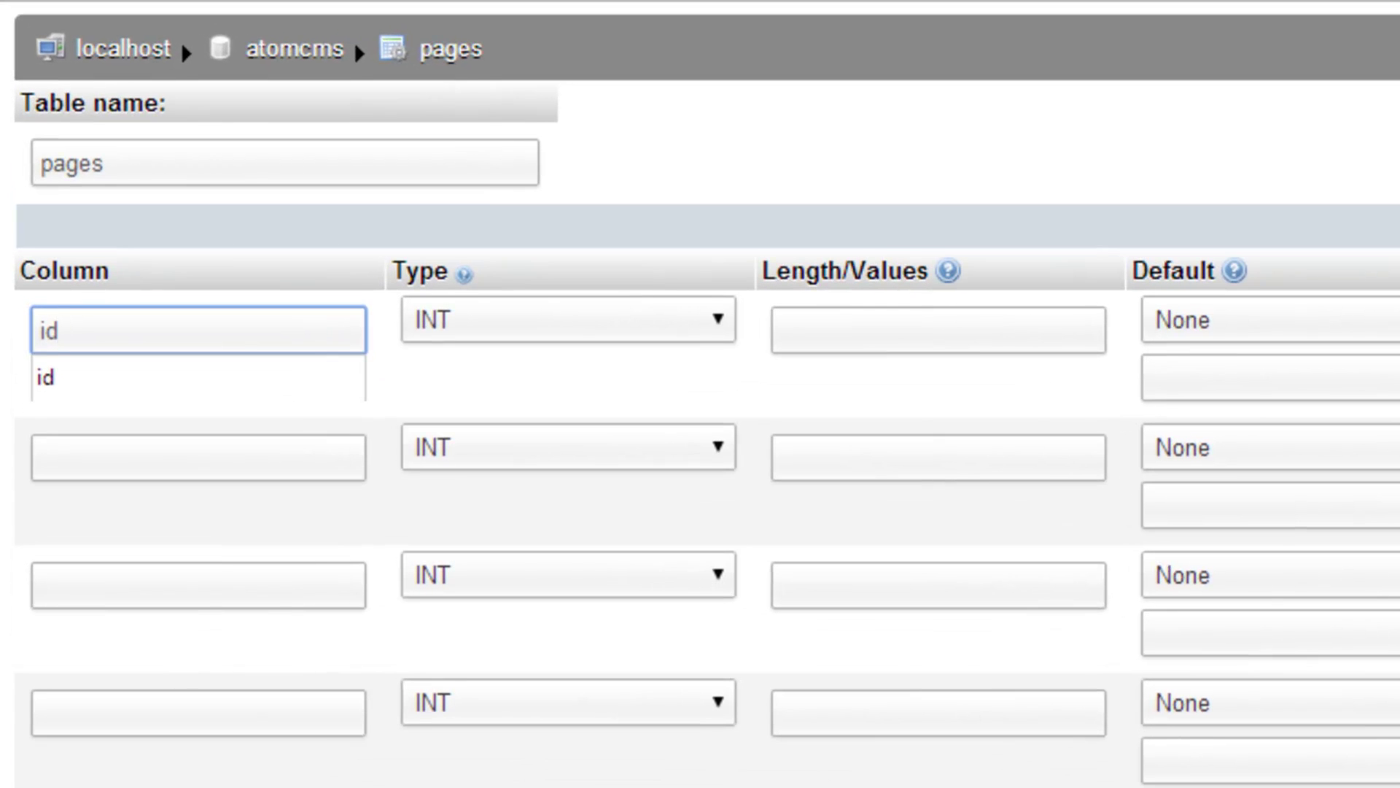
pyautogui.click(850, 219)
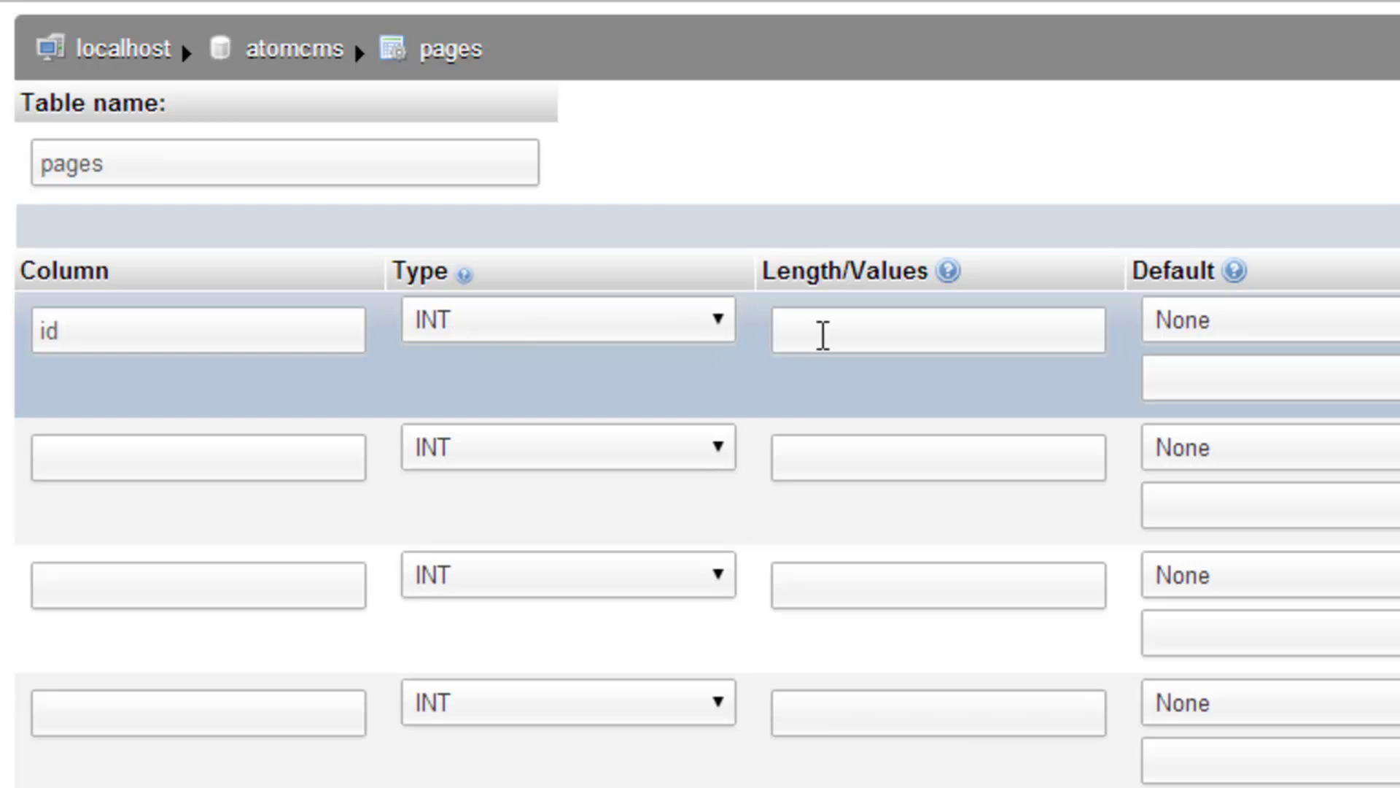
pyautogui.click(822, 331)
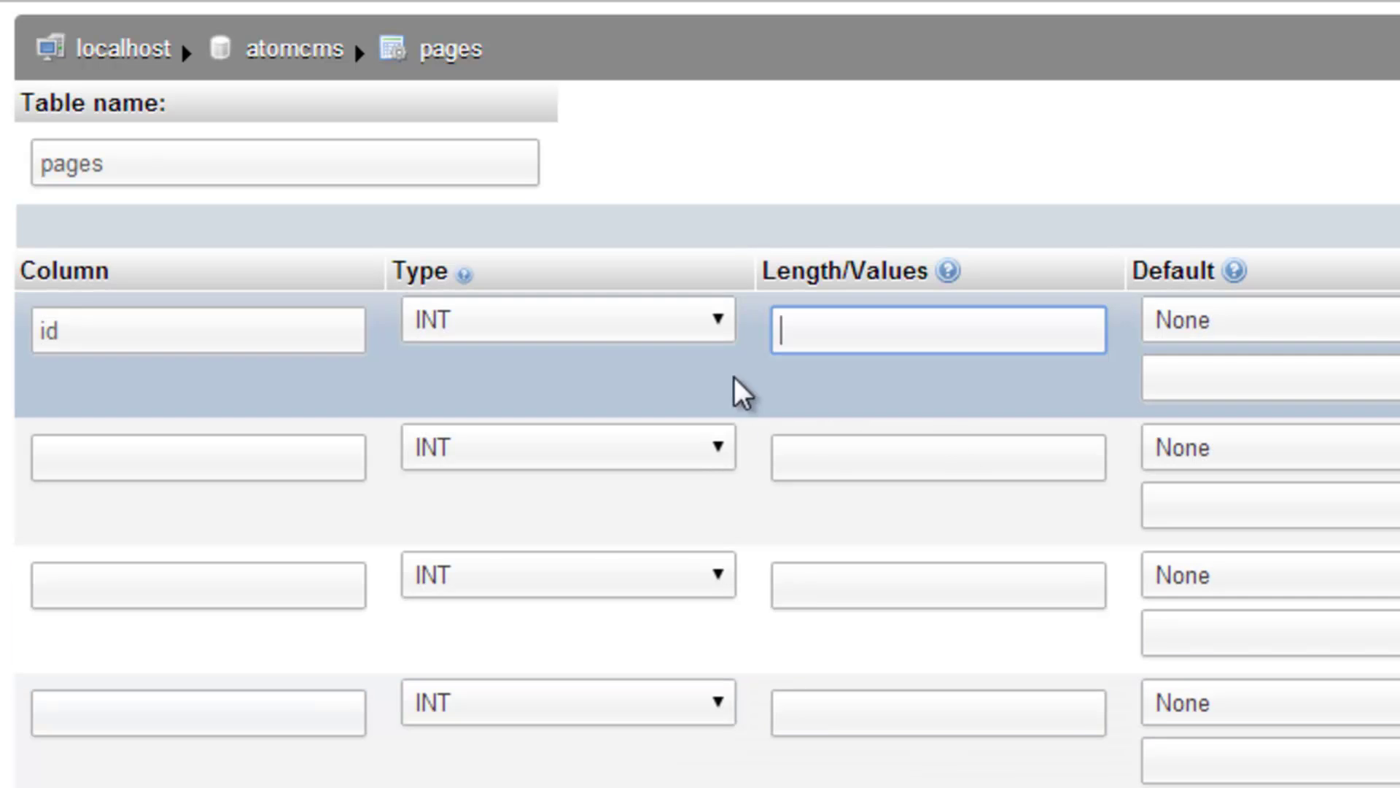
pyautogui.click(716, 325)
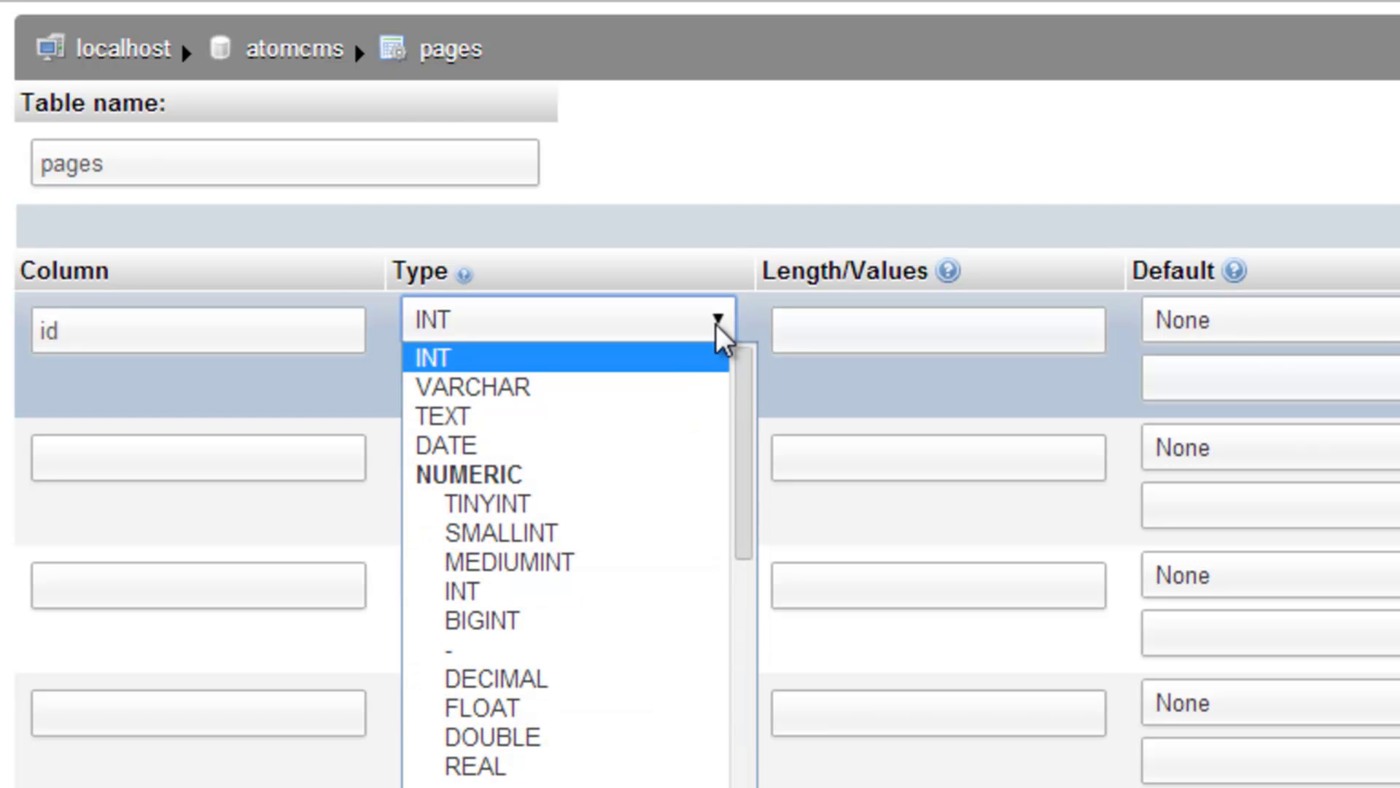
pyautogui.click(536, 563)
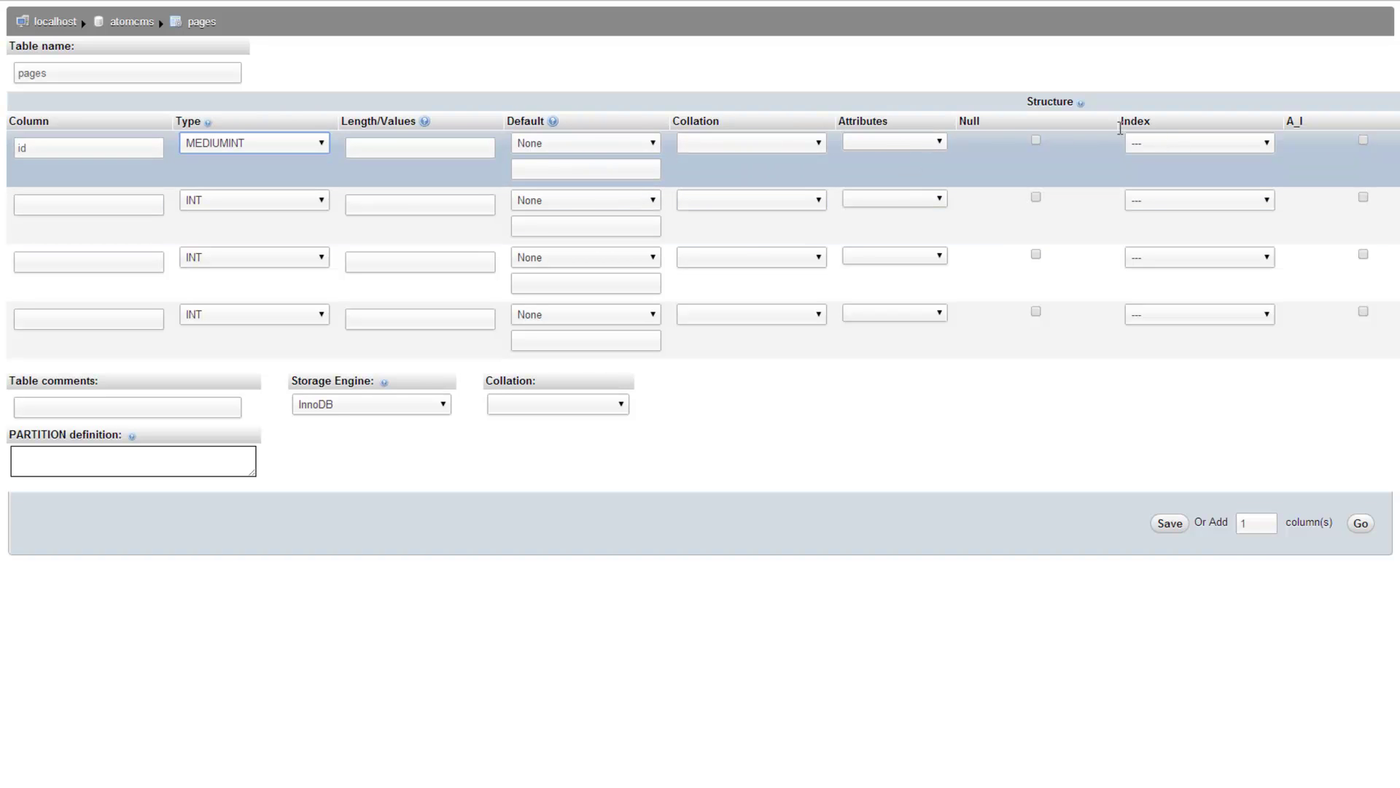
# Make the id column the PRIMARY index and enable auto increment for it.
pyautogui.click(1206, 146)
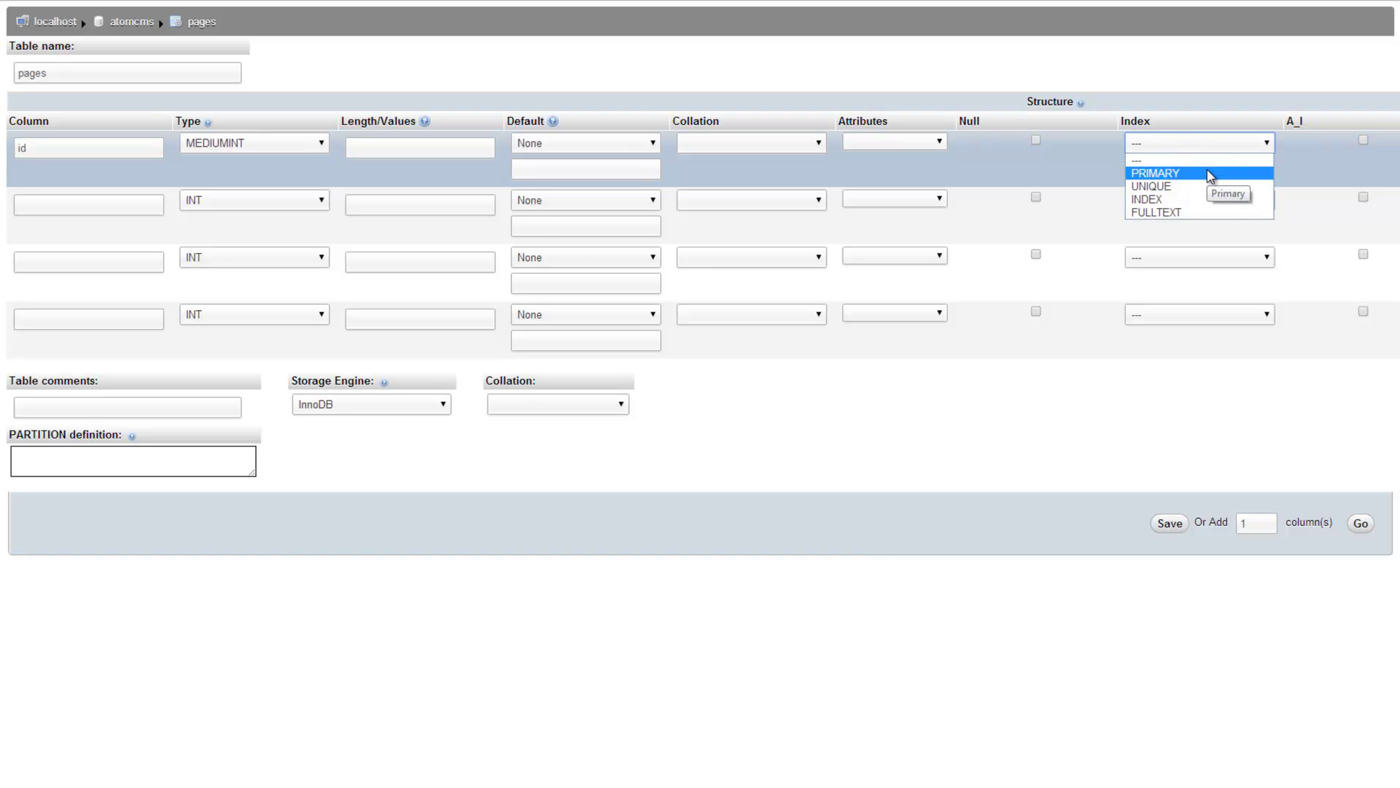
pyautogui.click(1208, 173)
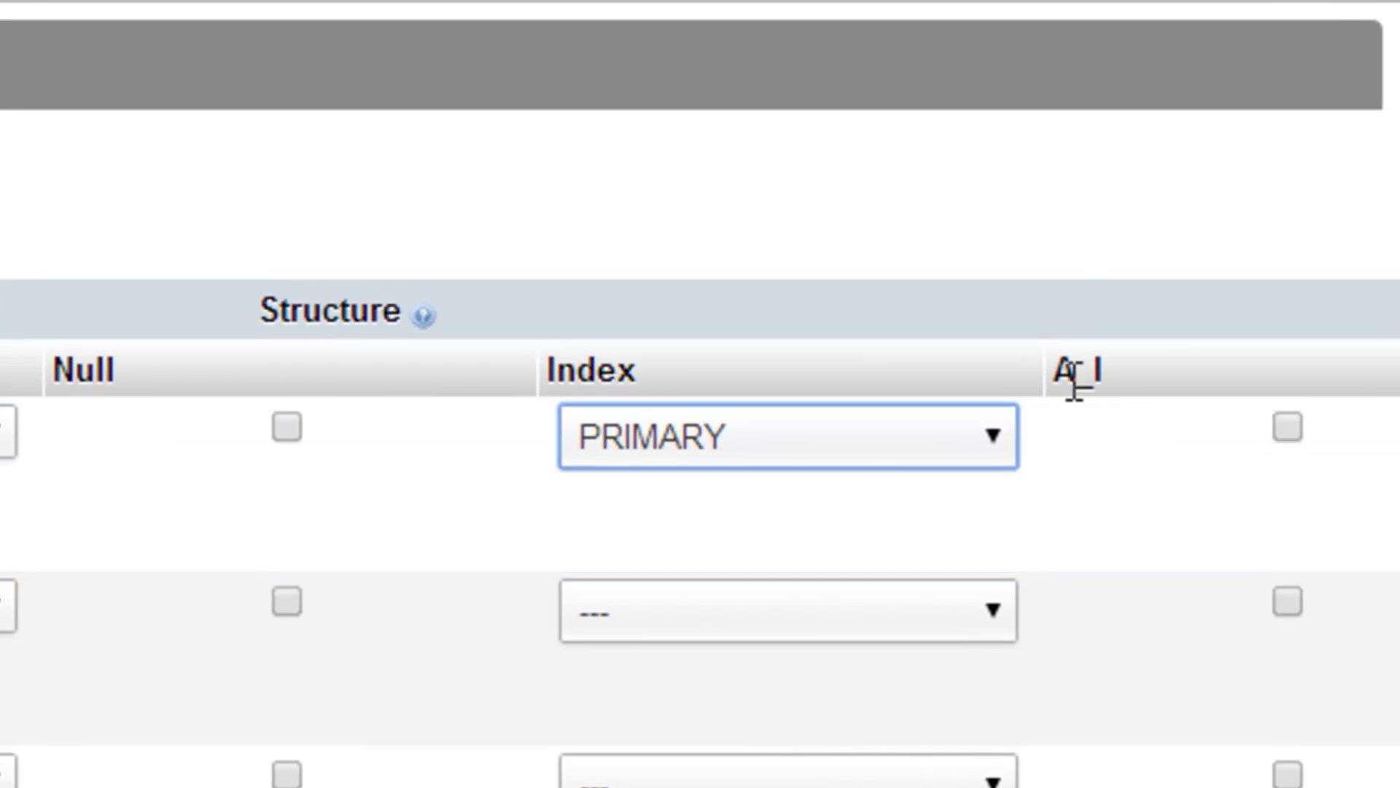
pyautogui.click(1286, 428)
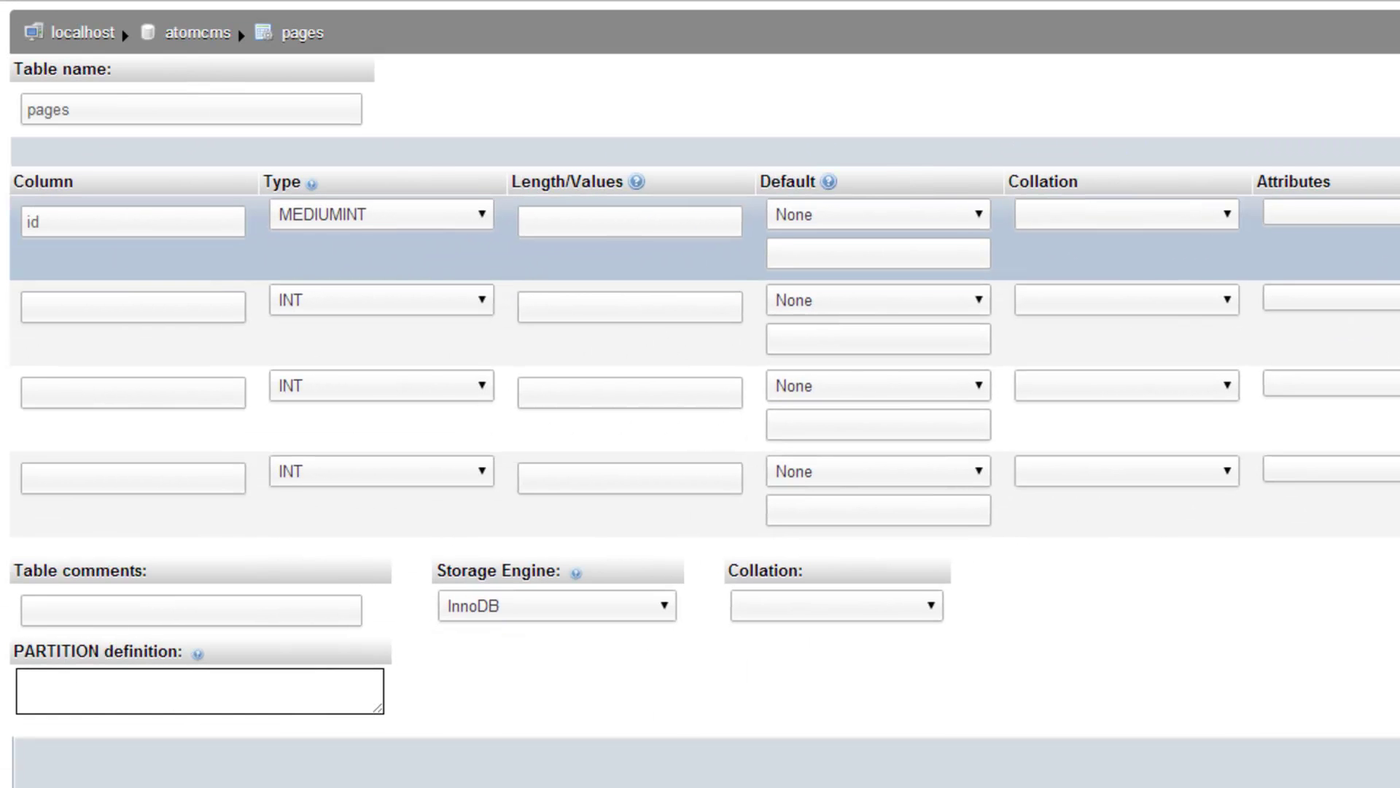
# Define the second column as title with type VARCHAR and length 200.
pyautogui.click(75, 308)
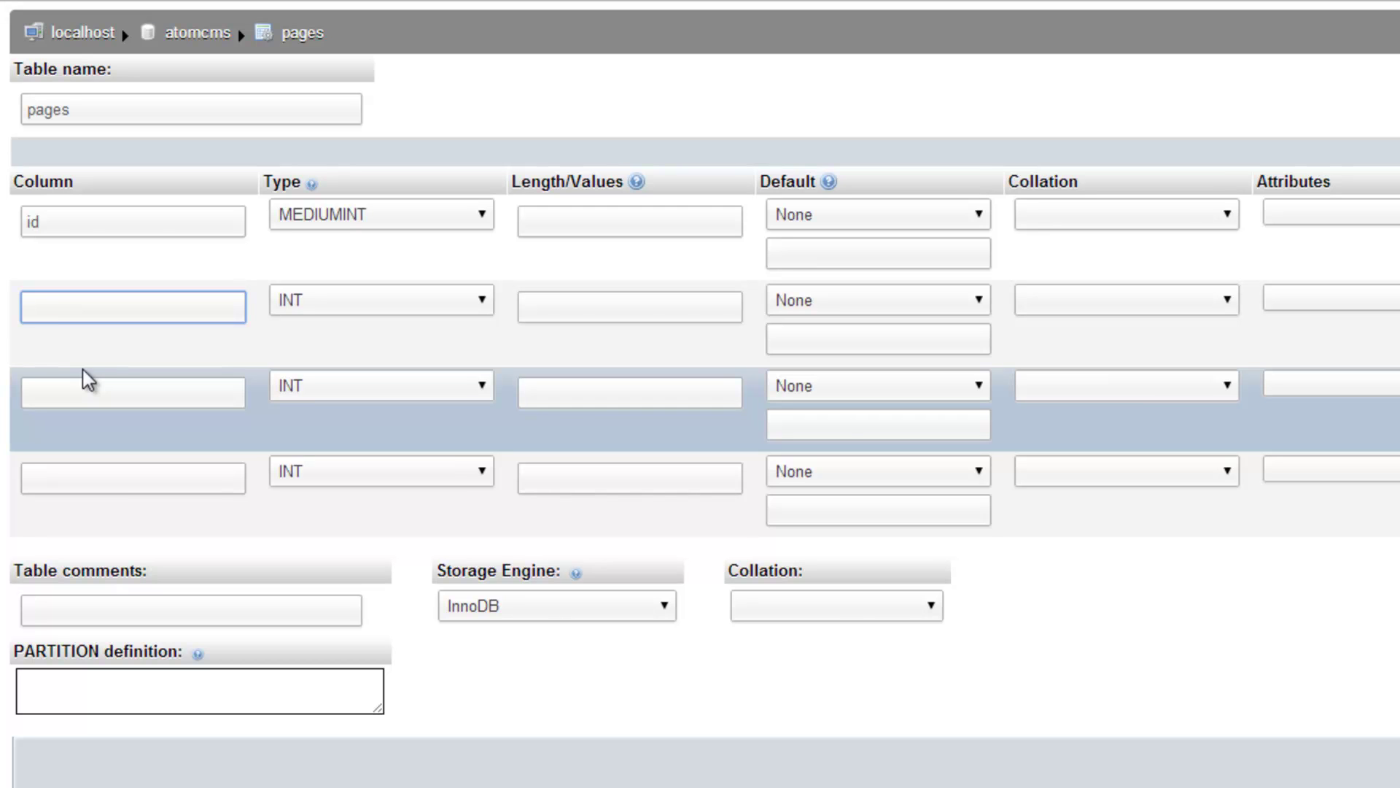
pyautogui.write('title')
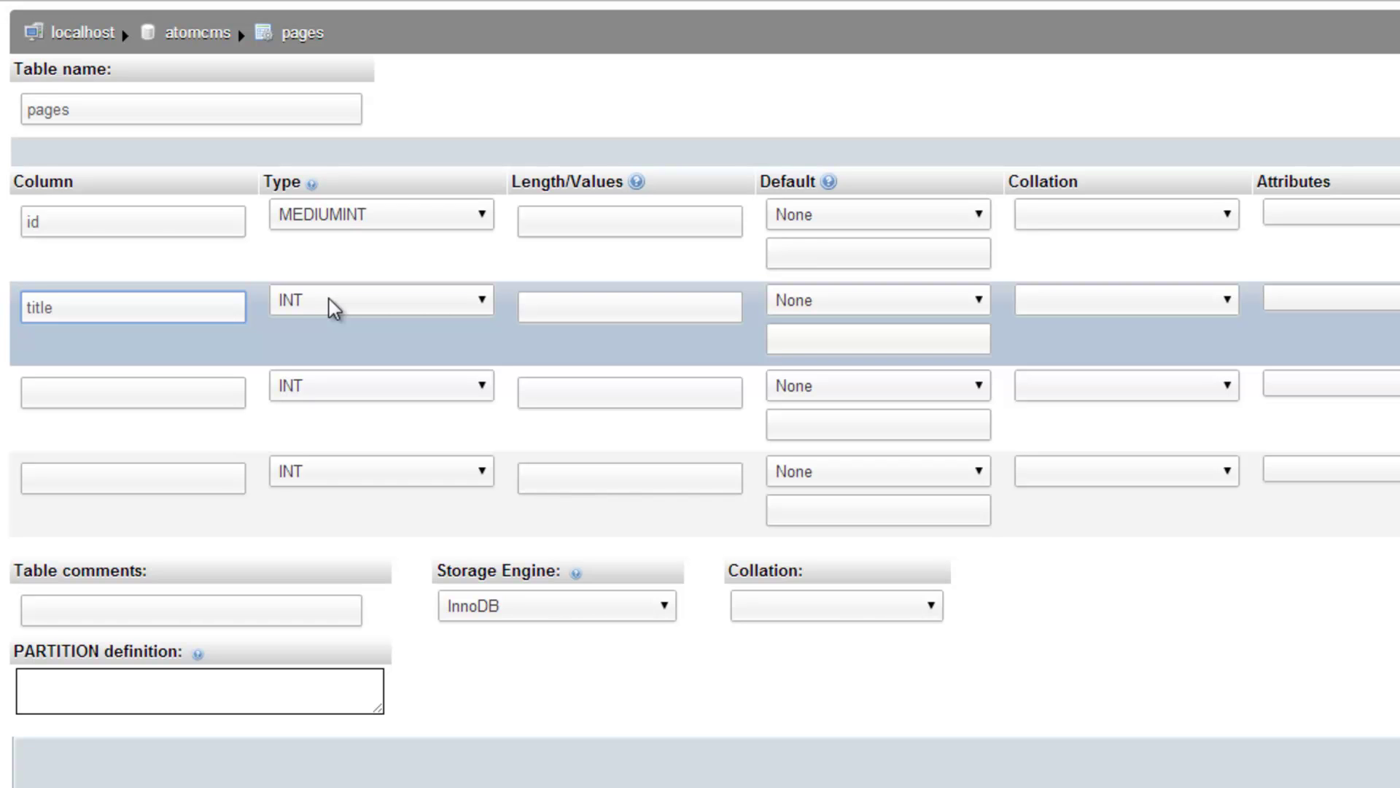
pyautogui.click(409, 301)
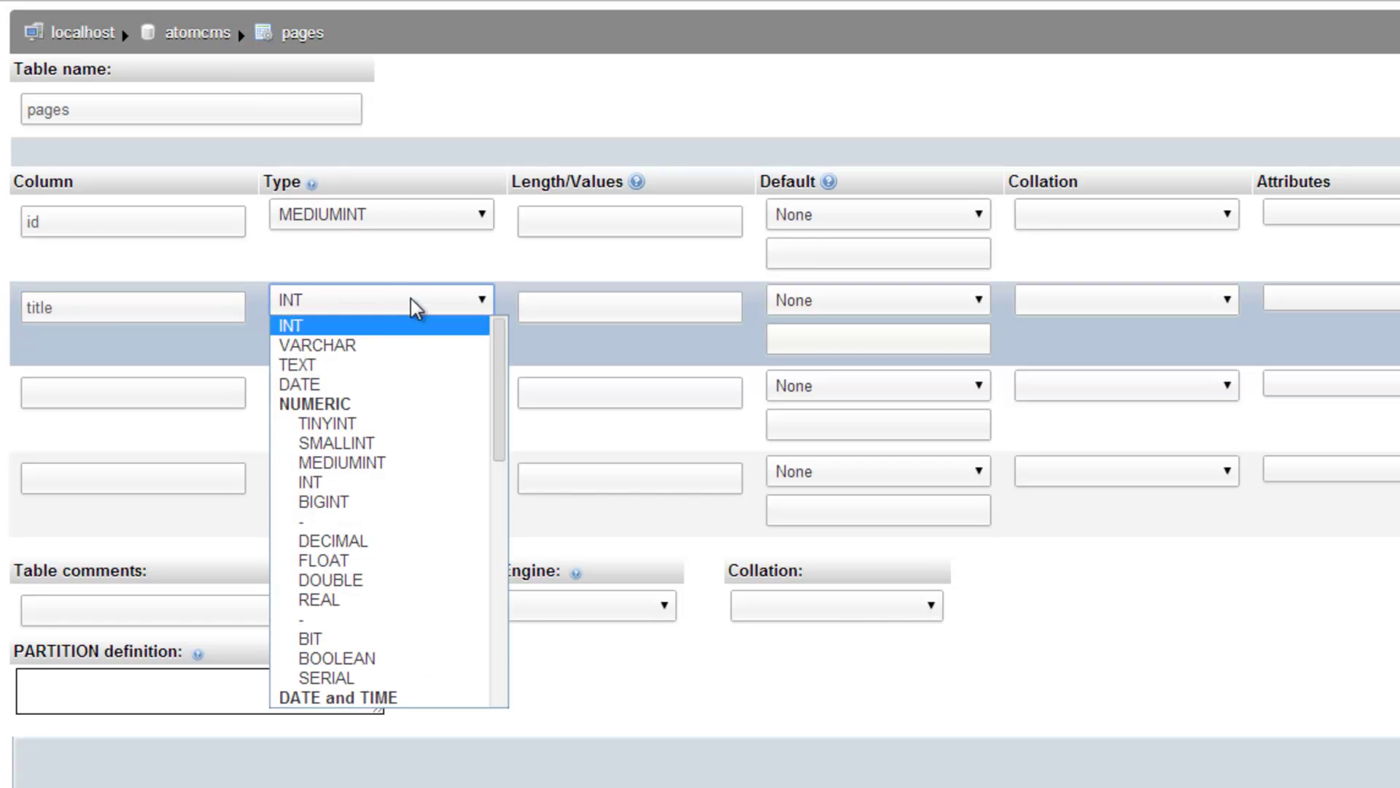
pyautogui.click(354, 349)
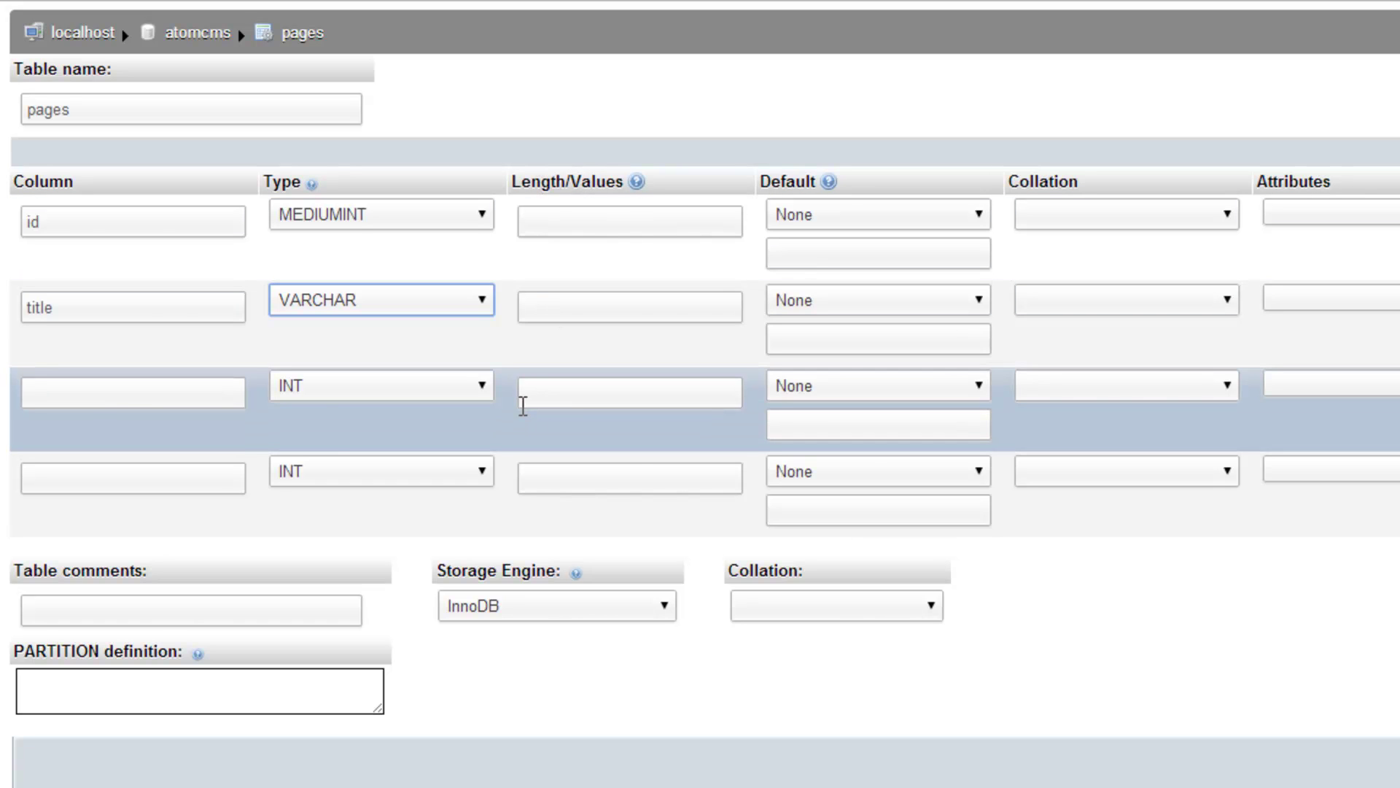
pyautogui.click(556, 315)
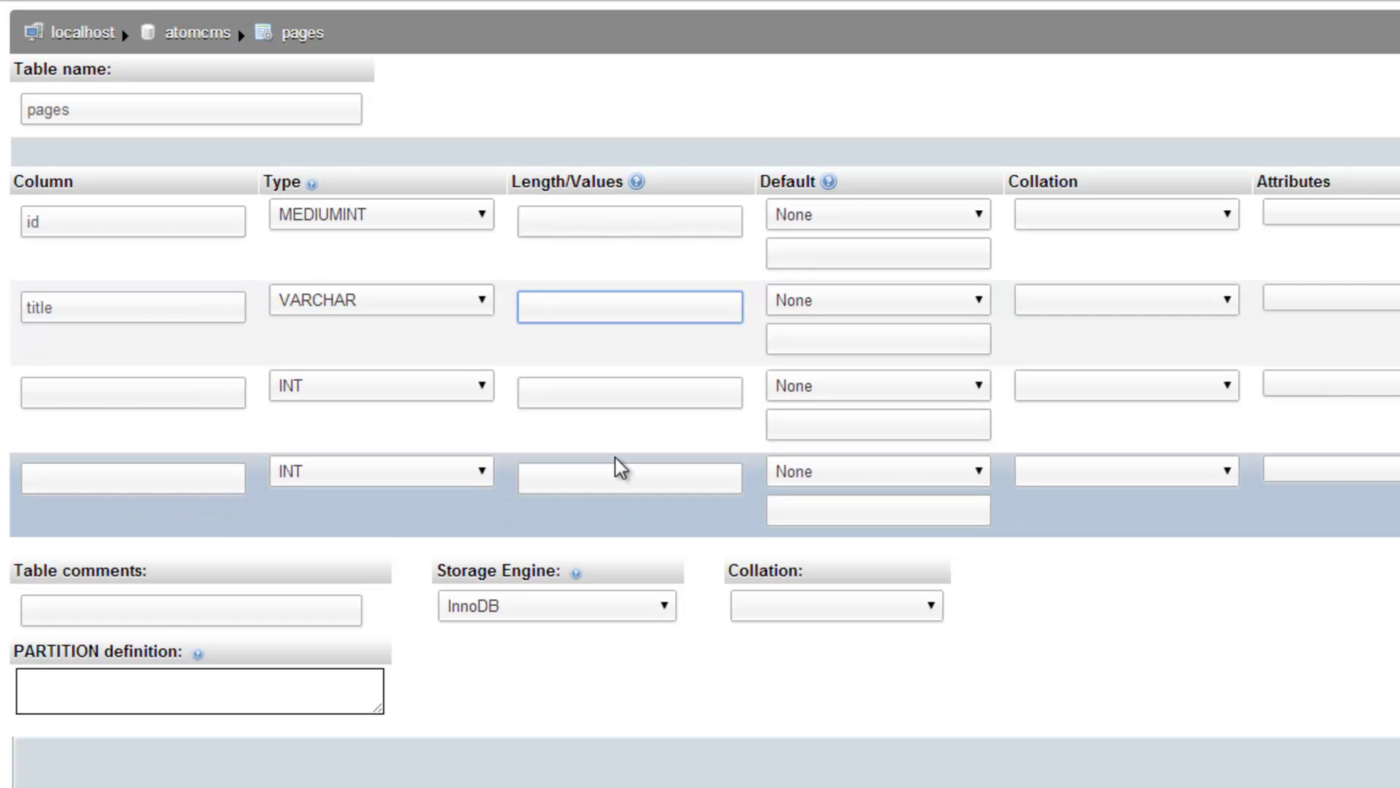
pyautogui.write('200')
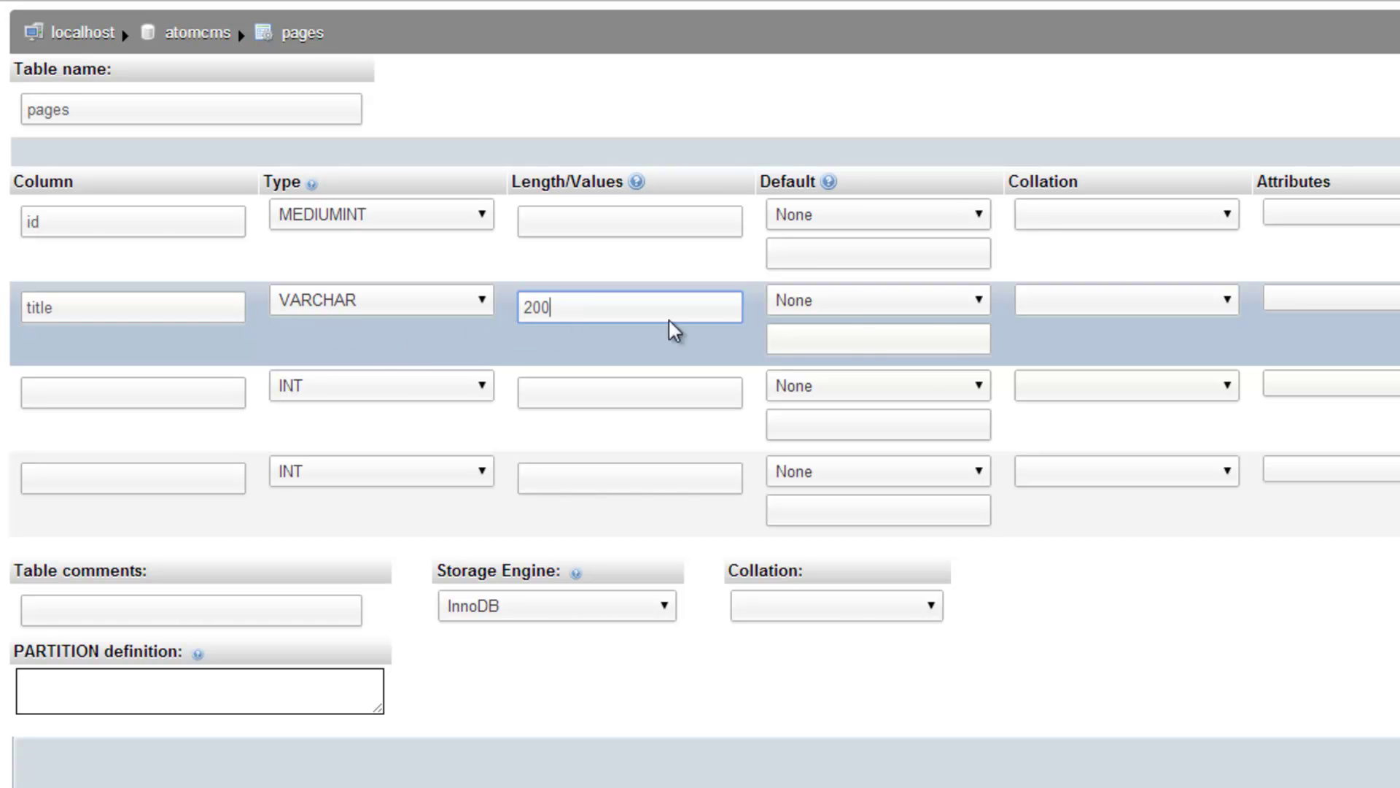
# Define the third column as header with type VARCHAR and length 300.
pyautogui.click(132, 392)
pyautogui.write('header')
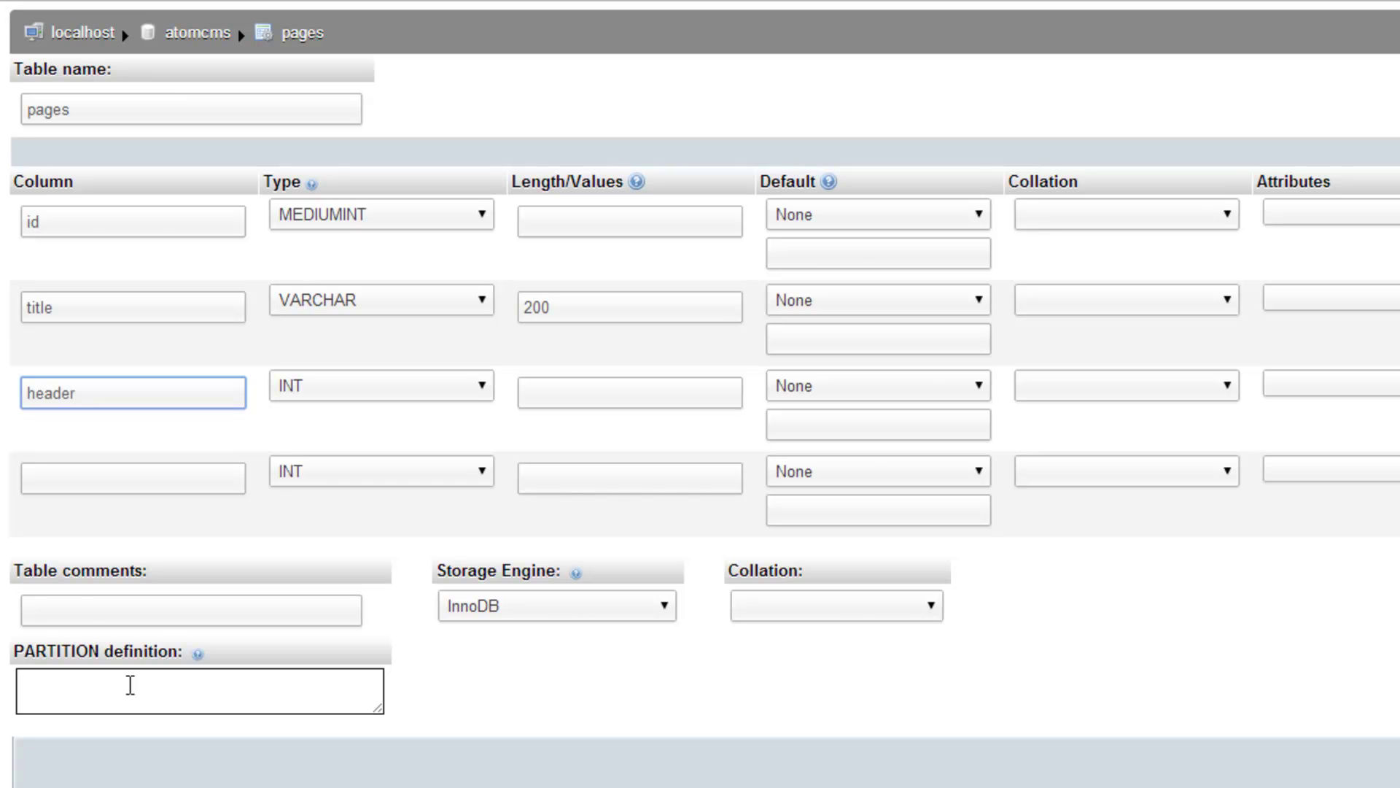
pyautogui.click(369, 388)
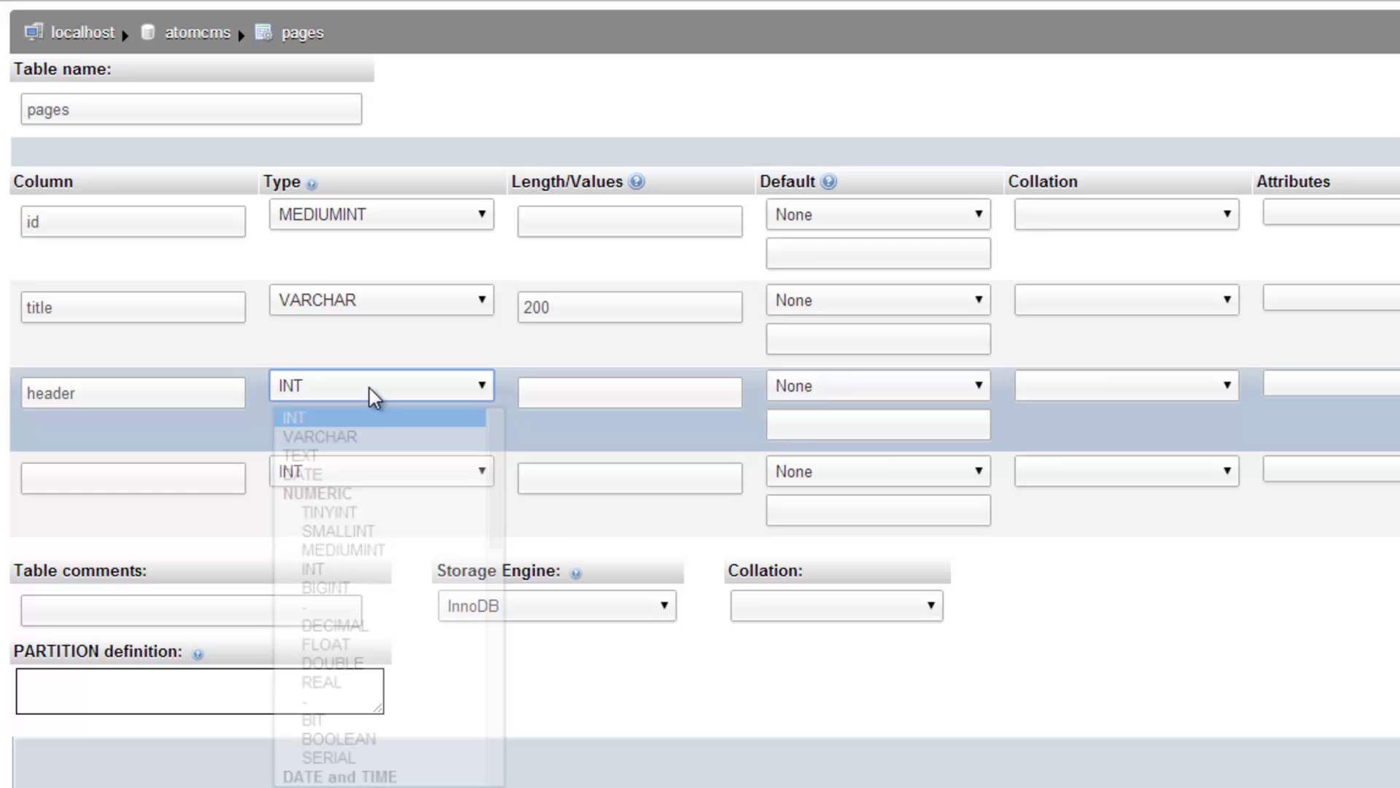
pyautogui.click(372, 432)
pyautogui.click(619, 387)
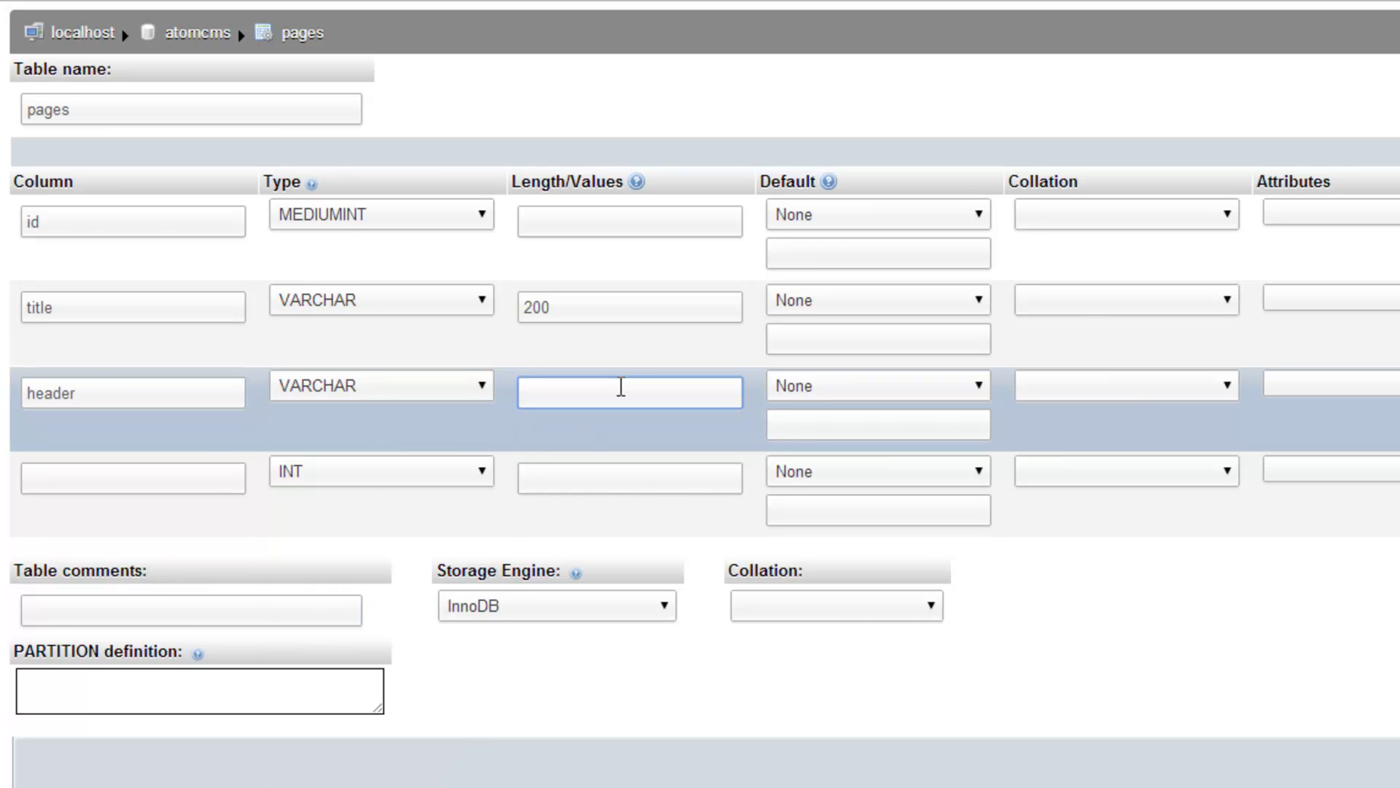
pyautogui.write('300')
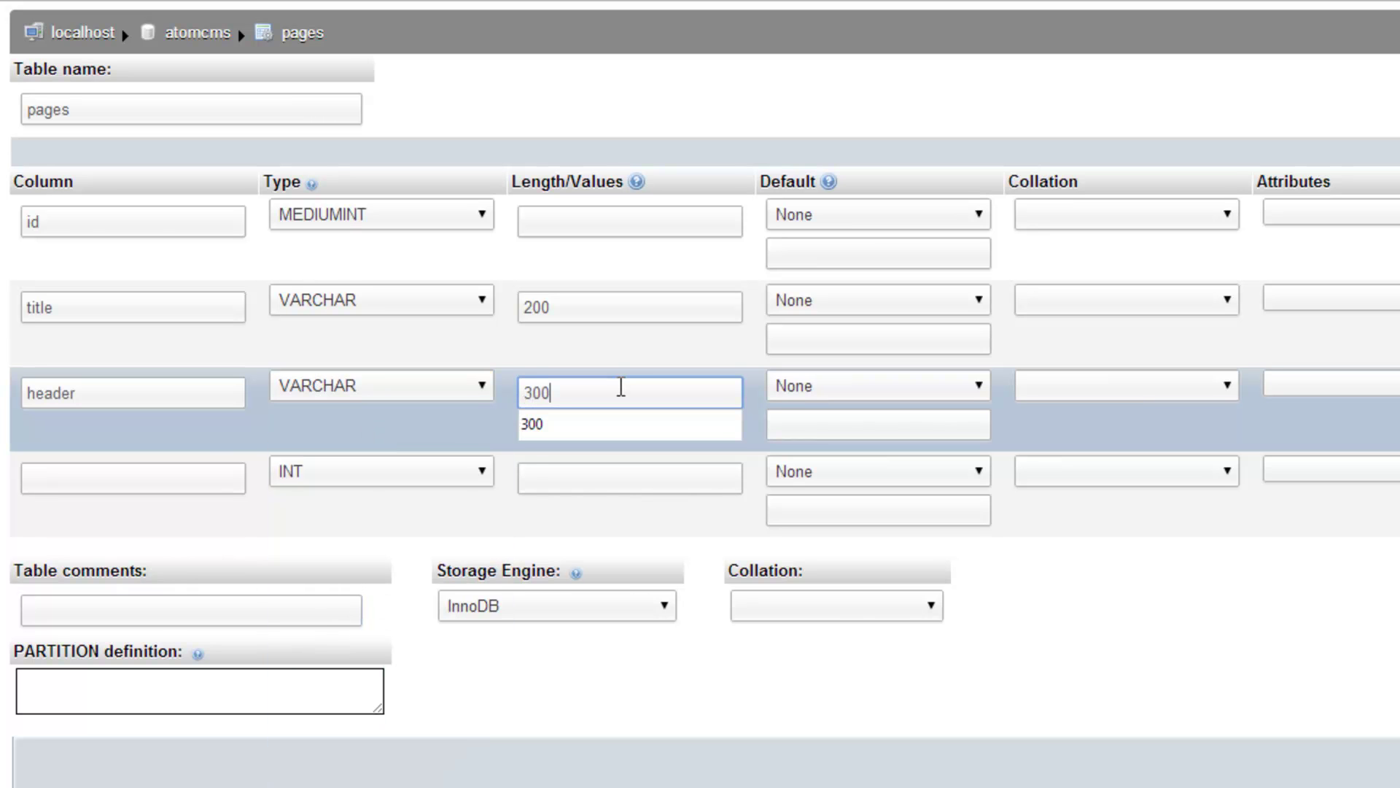
# Name the fourth column of the pages table body.
pyautogui.click(185, 432)
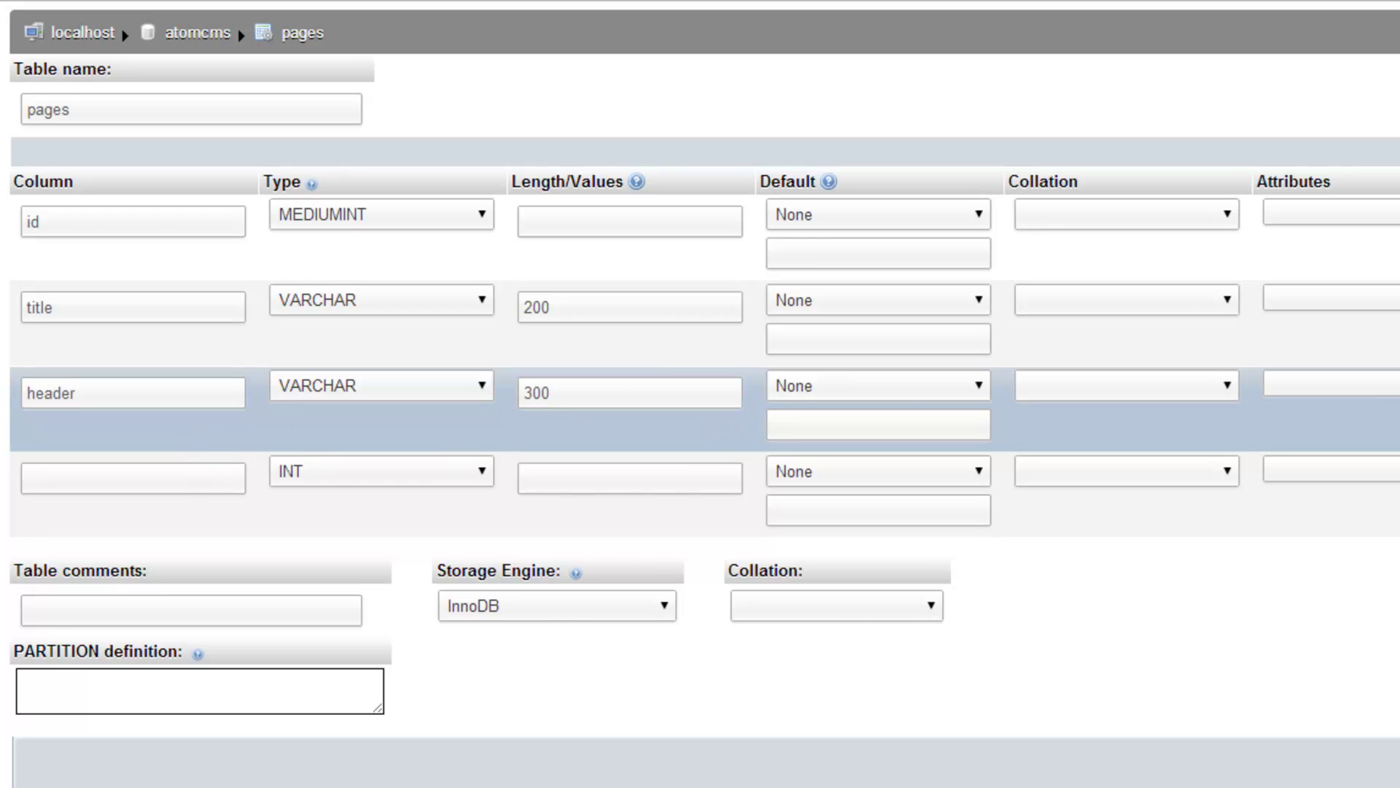
pyautogui.click(98, 479)
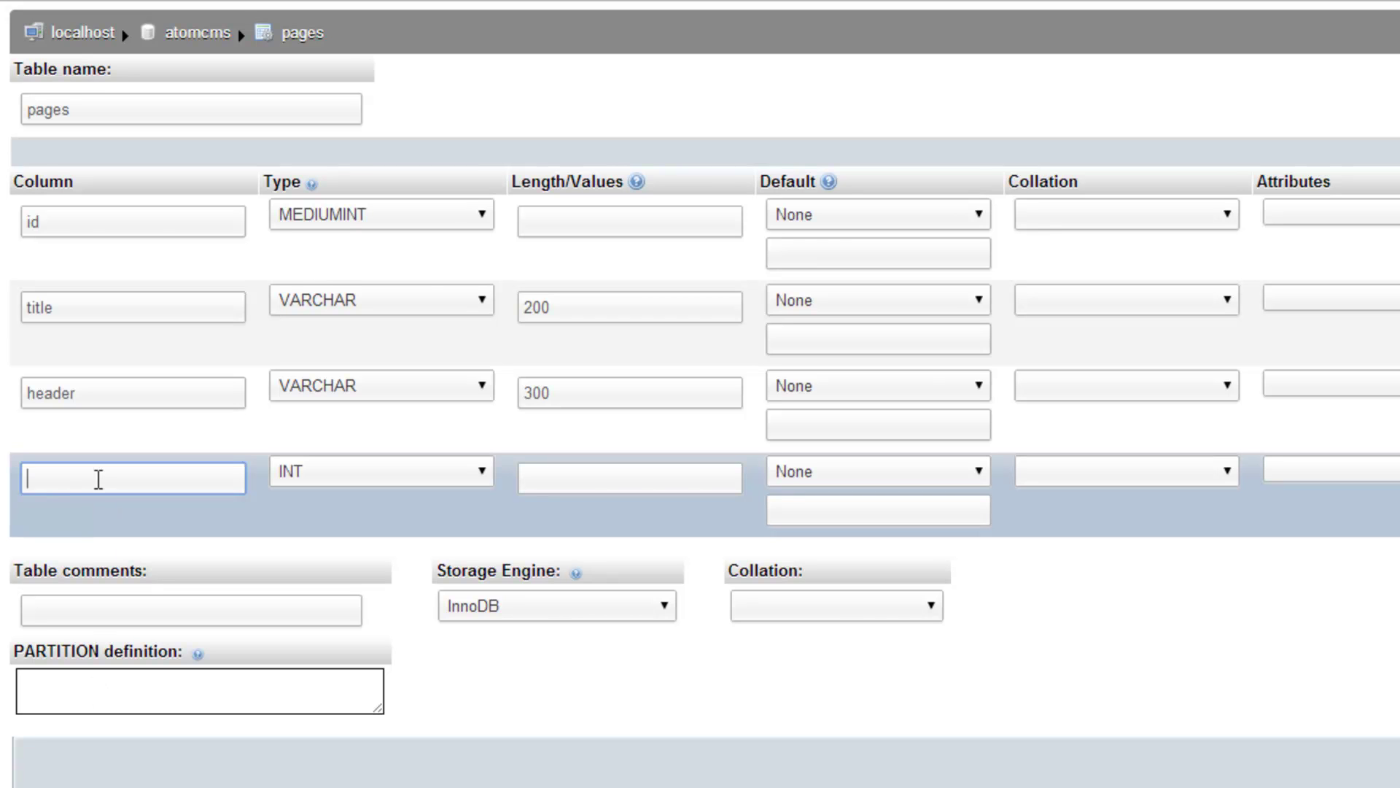
pyautogui.write('body')
# Try prefixing the fourth column's name with page_ and remove the prefix again.
pyautogui.press('Home')
pyautogui.write('page_')
pyautogui.press('BackSpace')
pyautogui.press('BackSpace')
pyautogui.press('BackSpace')
pyautogui.press('BackSpace')
pyautogui.press('BackSpace')
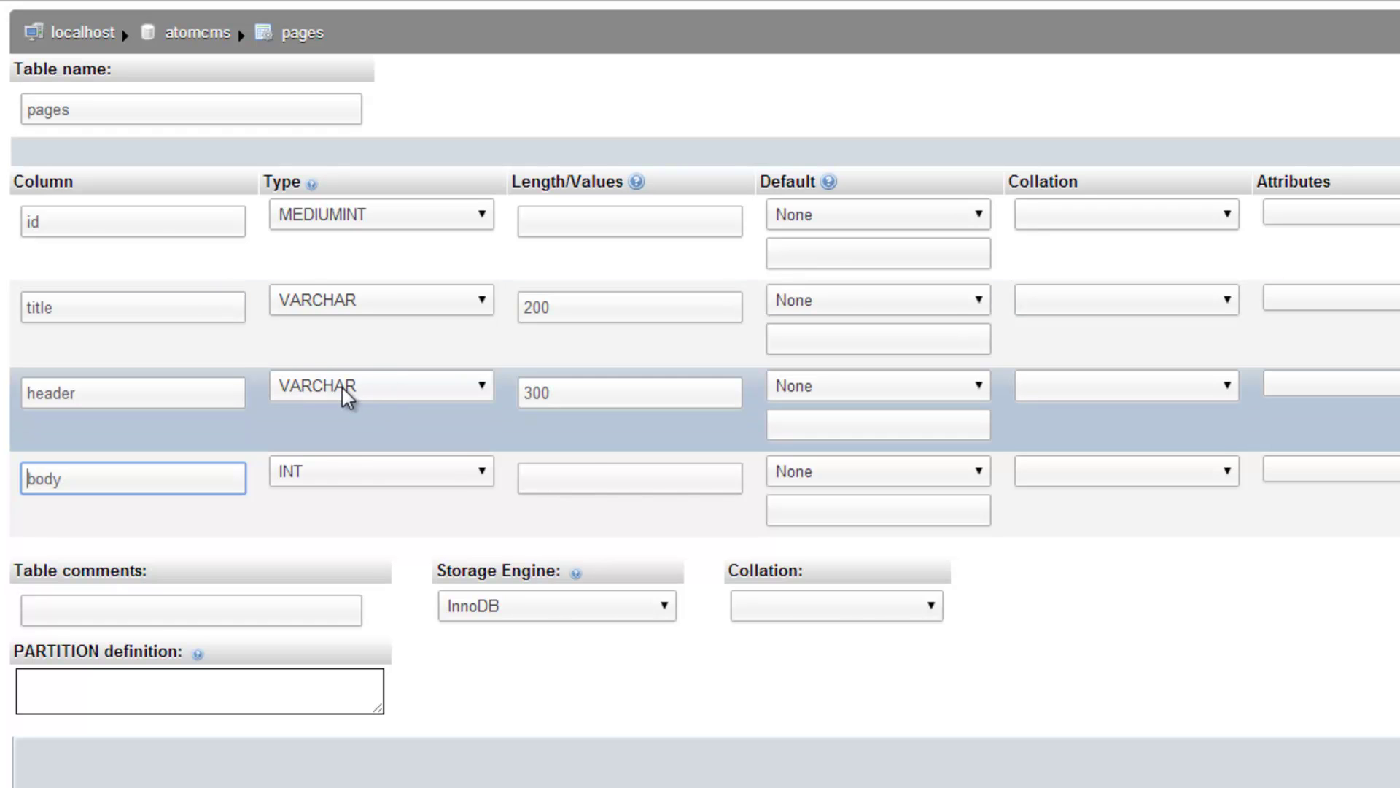
# Set the body column's type to LONGTEXT and save the pages table.
pyautogui.click(481, 473)
pyautogui.scroll(-5, 396, 693)
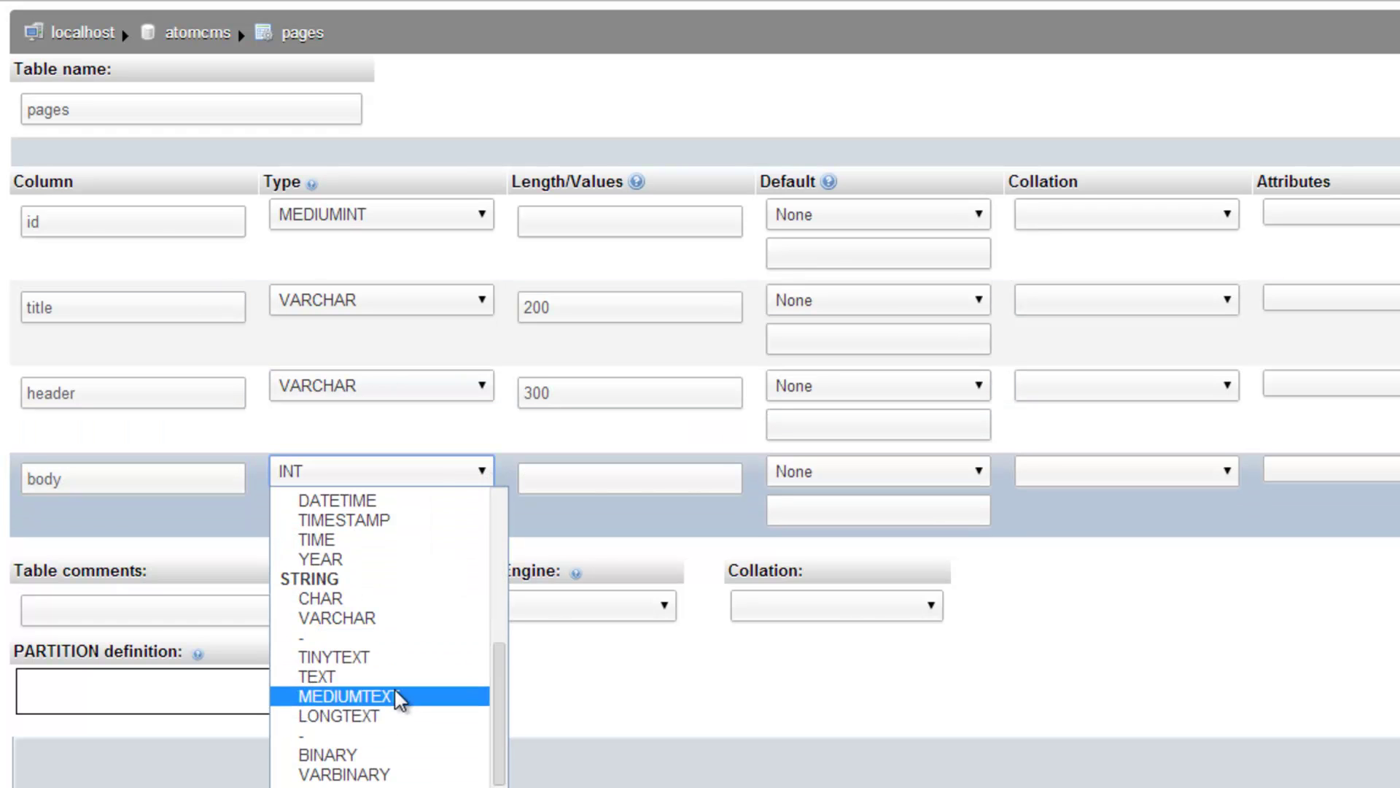
pyautogui.click(381, 714)
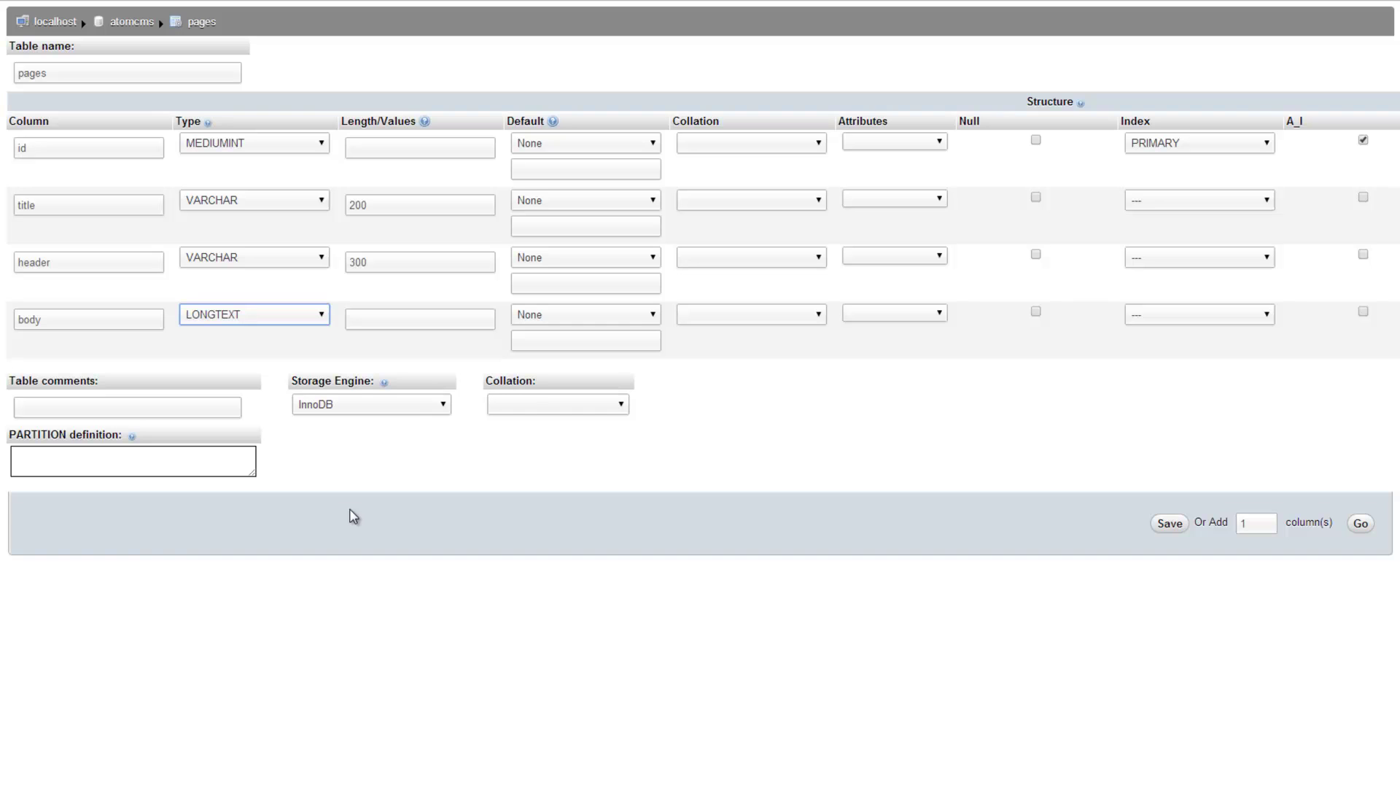
pyautogui.click(1168, 524)
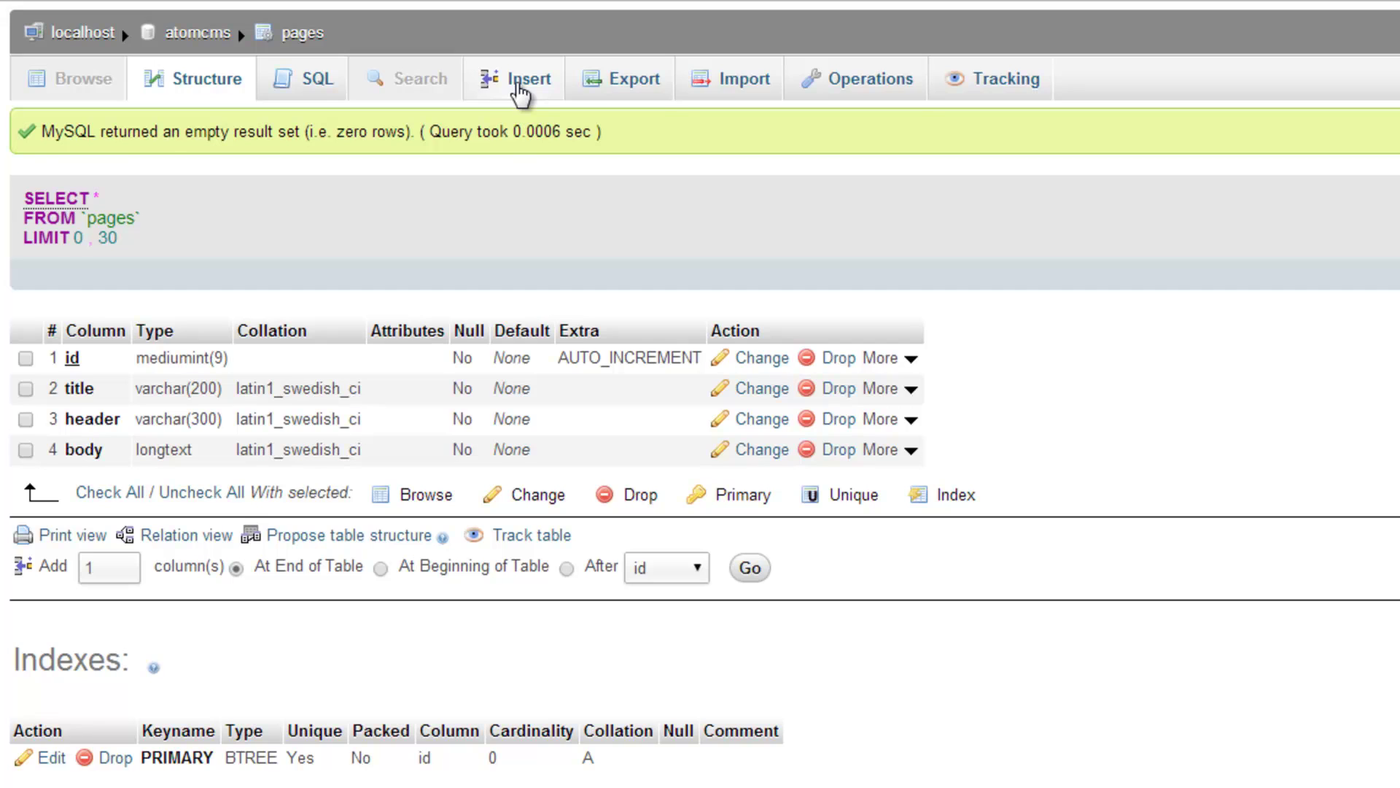
# Fill in a new row of the pages table with title Home Page, header Welcome to AtomCMS 2.0 and Lorem ipsum placeholder text as body.
pyautogui.click(520, 89)
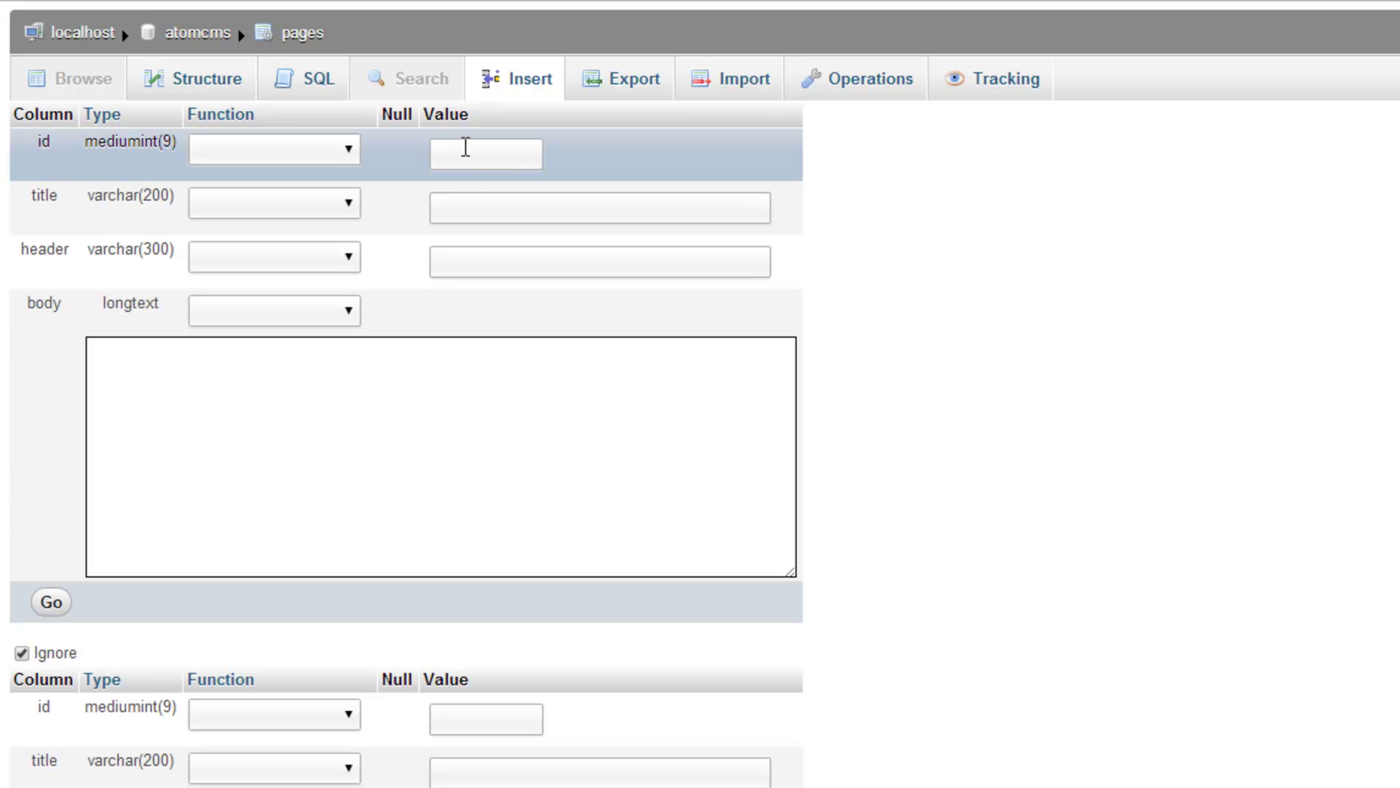
pyautogui.click(481, 204)
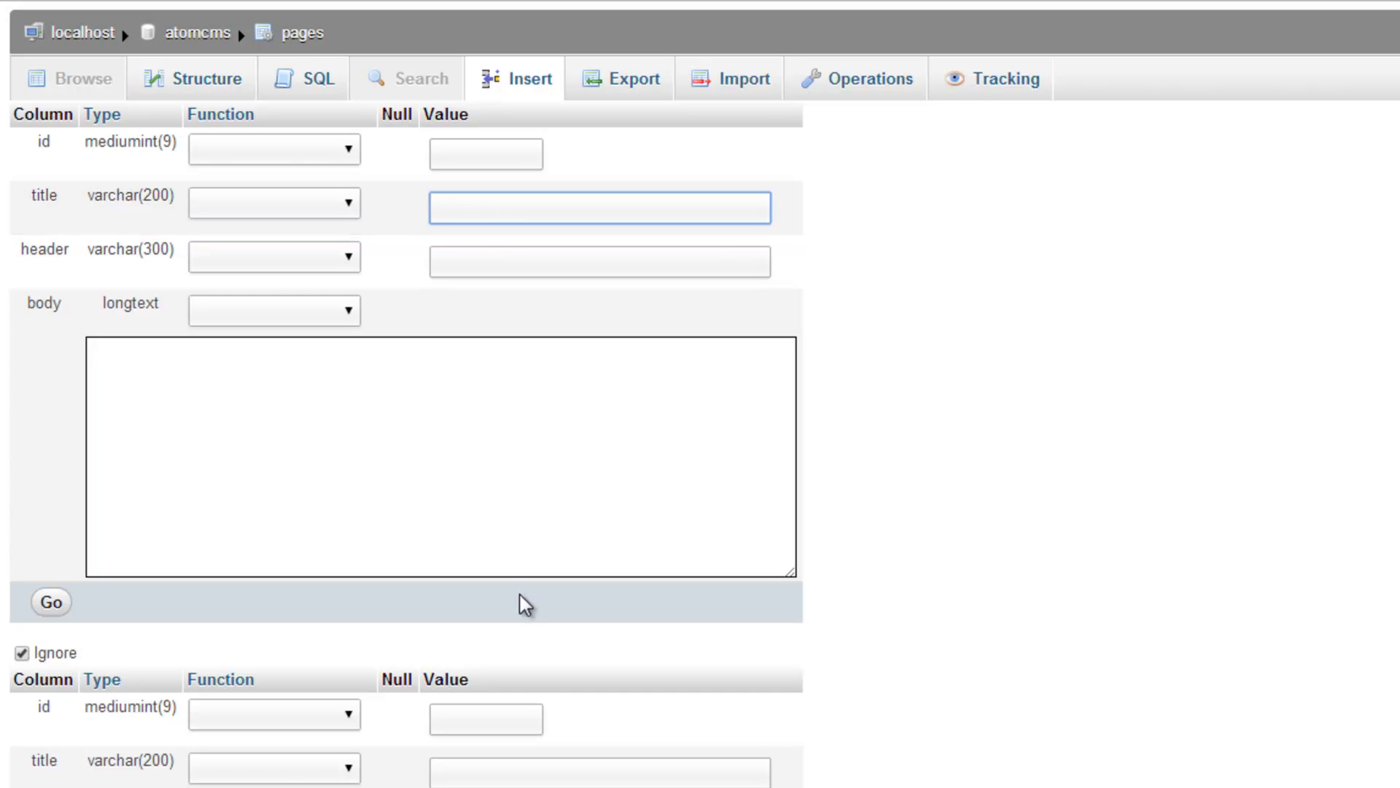
pyautogui.write('Home Page')
pyautogui.press('Tab')
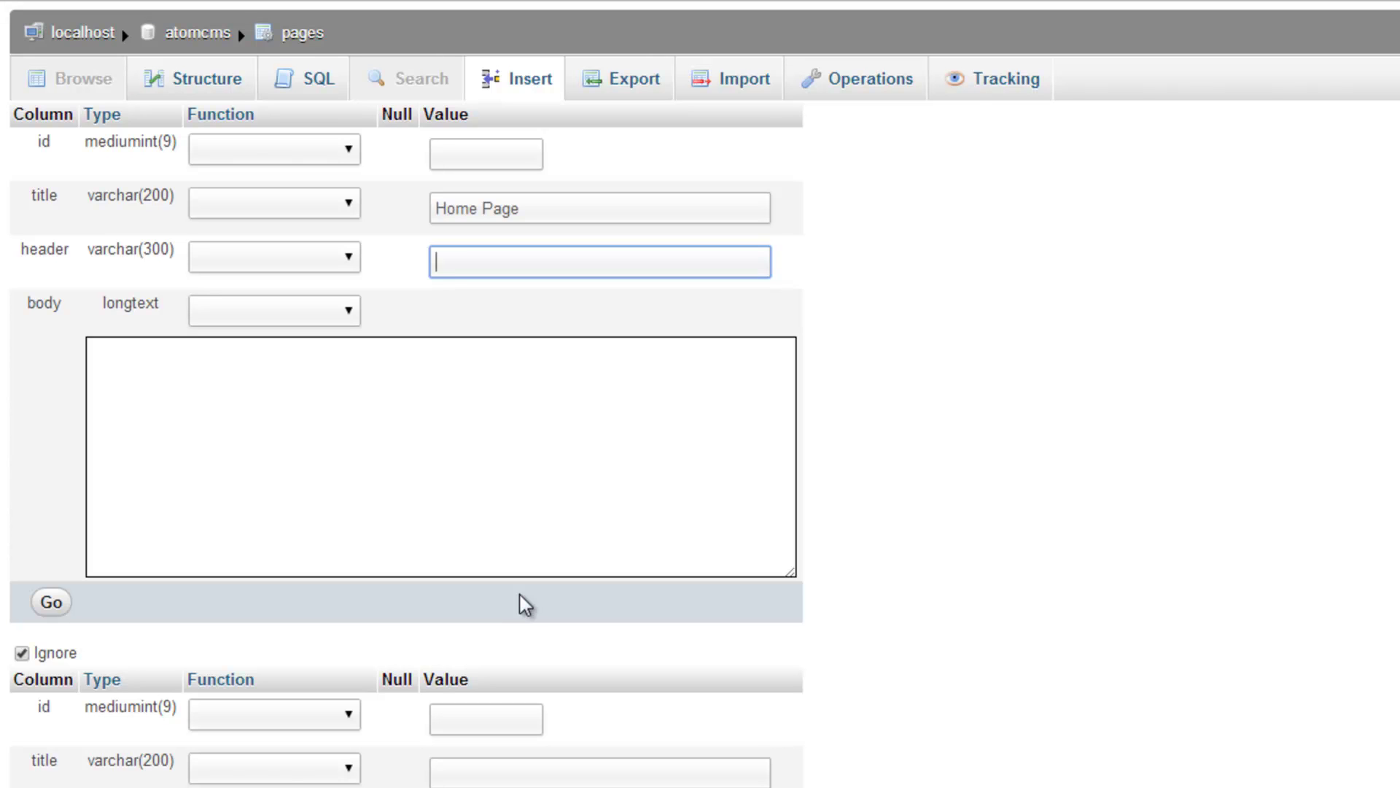
pyautogui.write('Welcome to AtomCMS 2.0')
pyautogui.press('Tab')
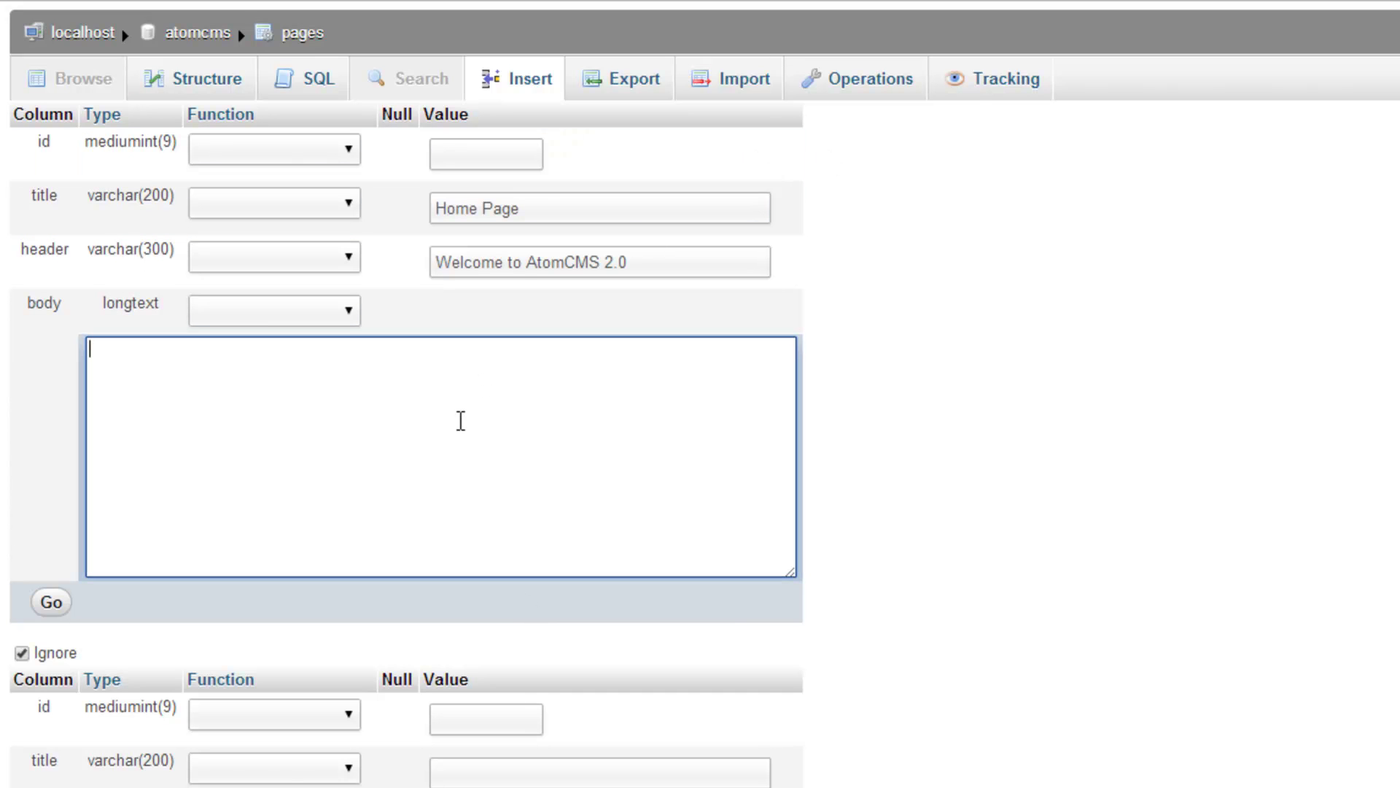
pyautogui.write('Lorem ipsum dolor sit amet, consectetuer adipiscing elit, sed diam nonummy nibh euismod tincidunt ut laoreet dolore magna aliquam erat volutpat. Ut wisi enim ad minim veniam, quis nostrud exerci tation ullamcorper suscipit lobortis nisl ut aliquip ex ea commodo consequat. Duis autem vel eum iriure dolor in hendrerit in vulputate velit esse molestie consequat, vel illum dolore eu feugiat nulla facilisis at vero eros et accumsan et iusto odio dignissim qui blandit praesent luptatum zzril delenit augue duis dolore te feugait nulla facilisi. Nam liber tempor cum soluta nobis eleifend option congue nihil imperdiet doming id quod mazim placerat facer possim assum. Typi non habent claritatem insitam; est usus legentis in iis qui facit eorum claritatem. Investigationes demonstraverunt lectores legere me lius quod ii legunt saepius. Claritas est etiam processus dynamicus, qui sequitur mutationem consuetudium lectorum. Mirum est notare quam littera gothica, quam nunc putamus parum claram, anteposuerit litterarum formas humanitatis per seacula quarta decima et quinta decima. Eodem modo typi, qui nunc nobis videntur parum clari, fiant sollemnes in futurum.')
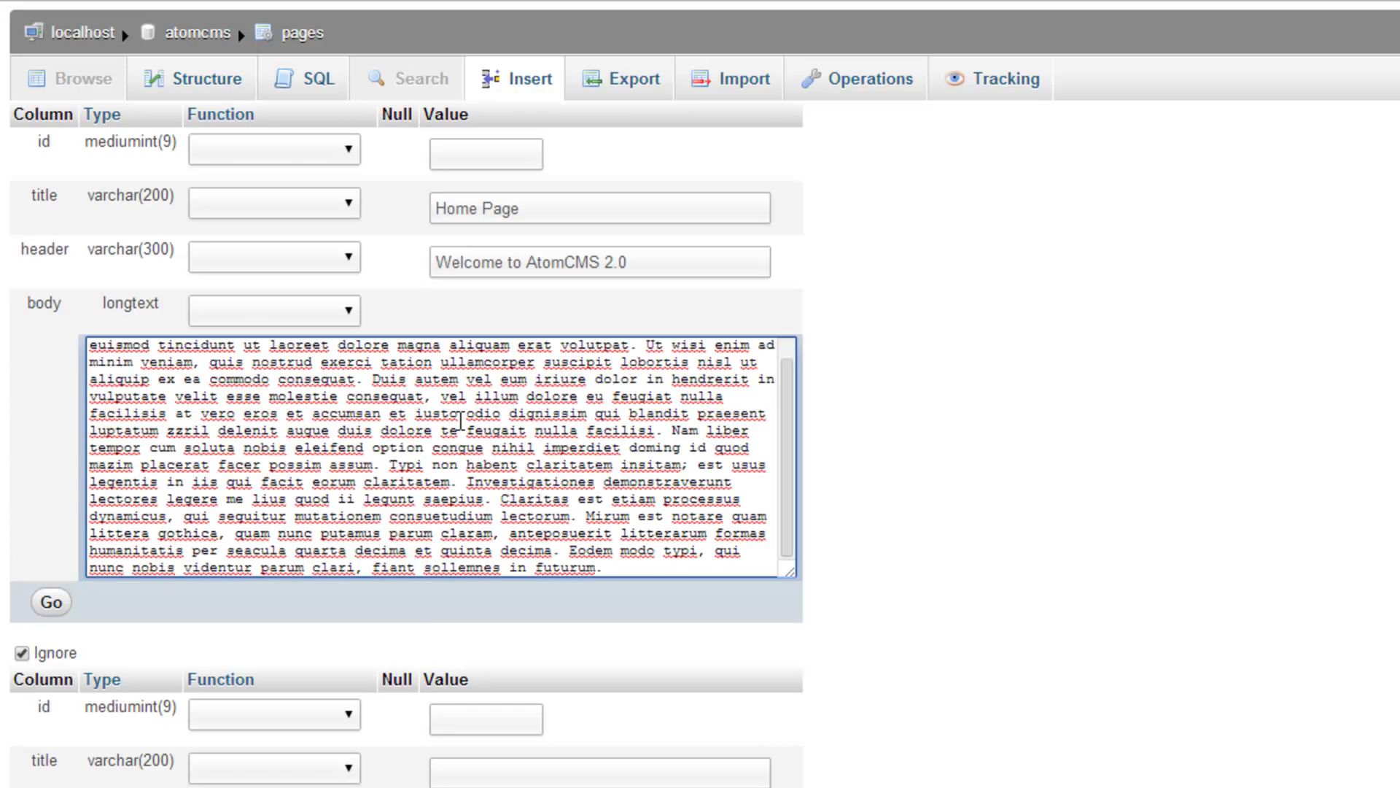
# Fill in the second new row with title About Us, header About AtomCMS and the same Lorem ipsum body, and insert both rows.
pyautogui.scroll(1, 461, 422)
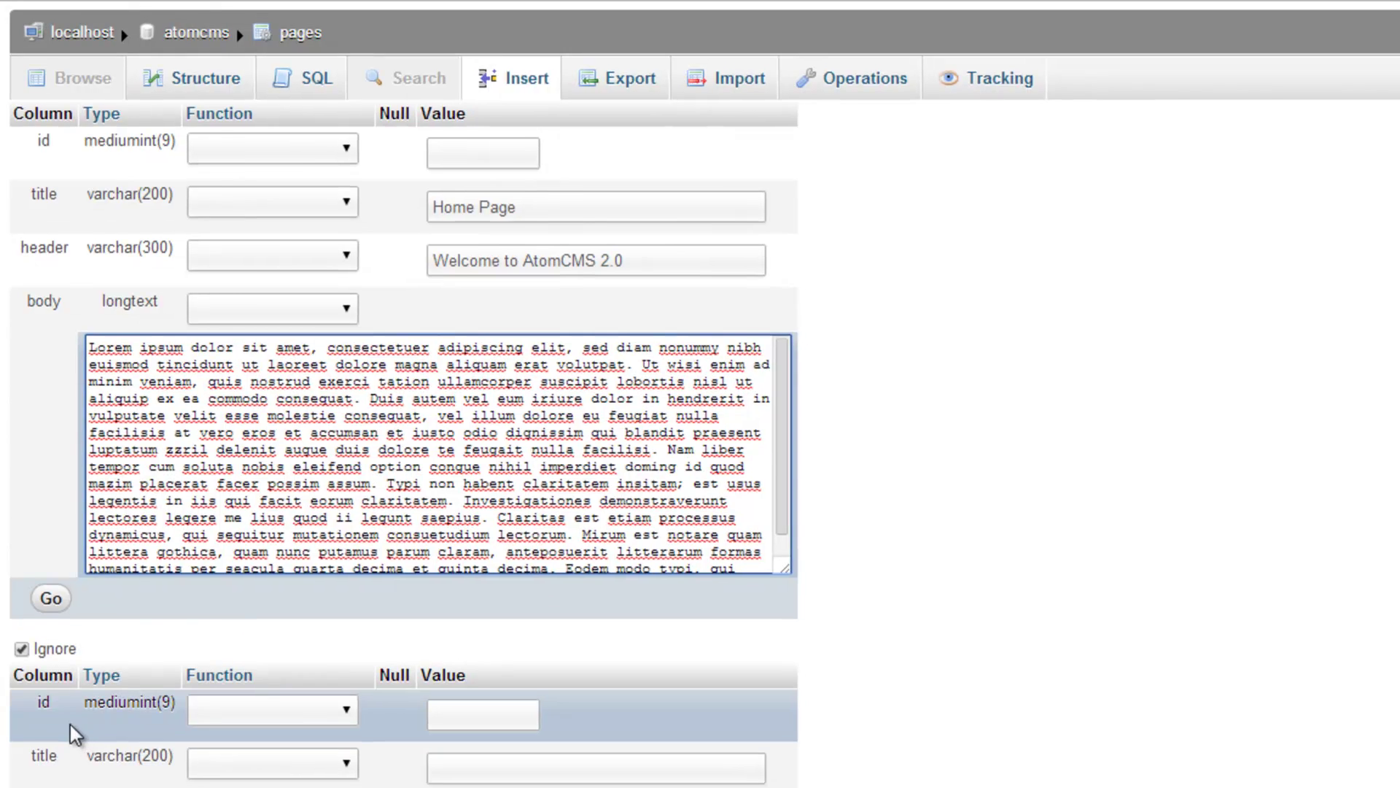
pyautogui.scroll(-3, 73, 732)
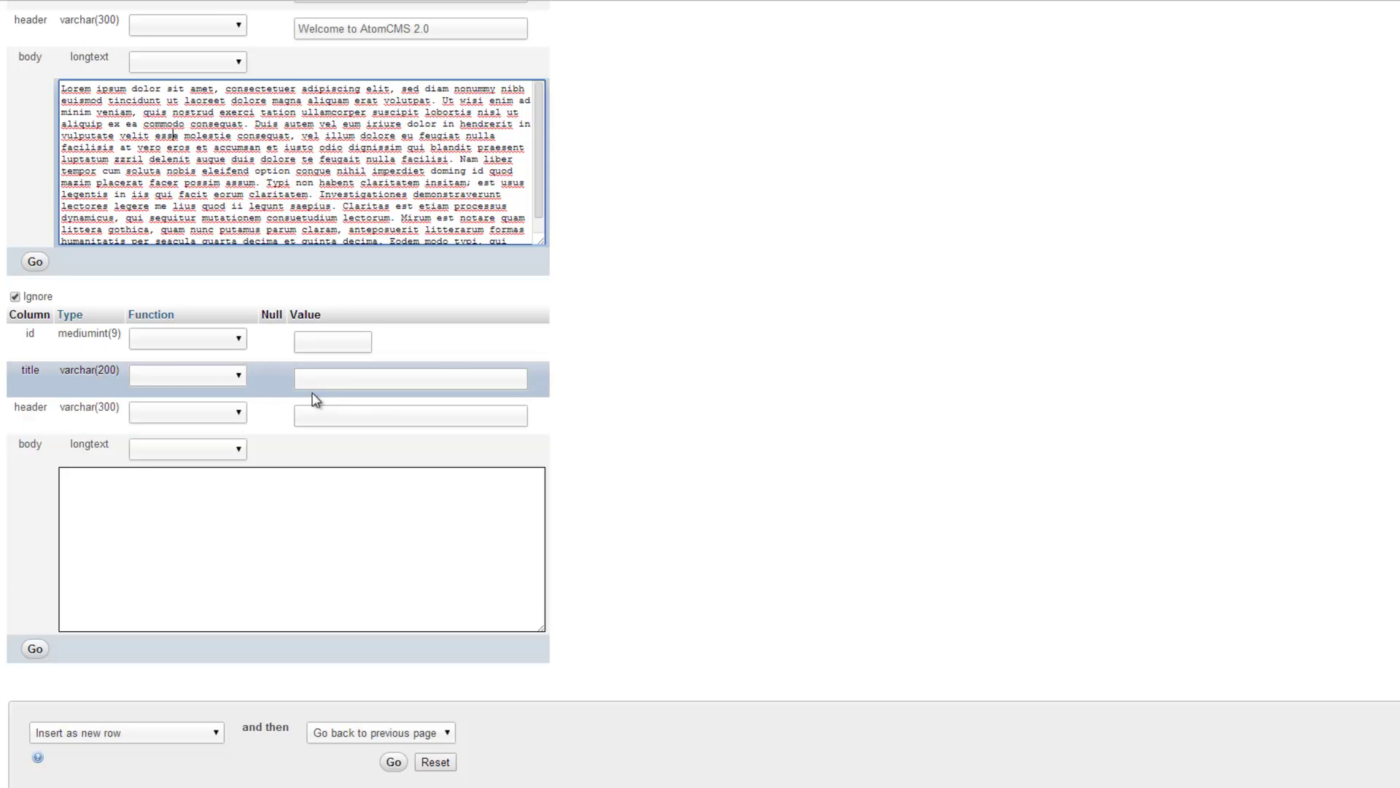
pyautogui.scroll(3, 150, 310)
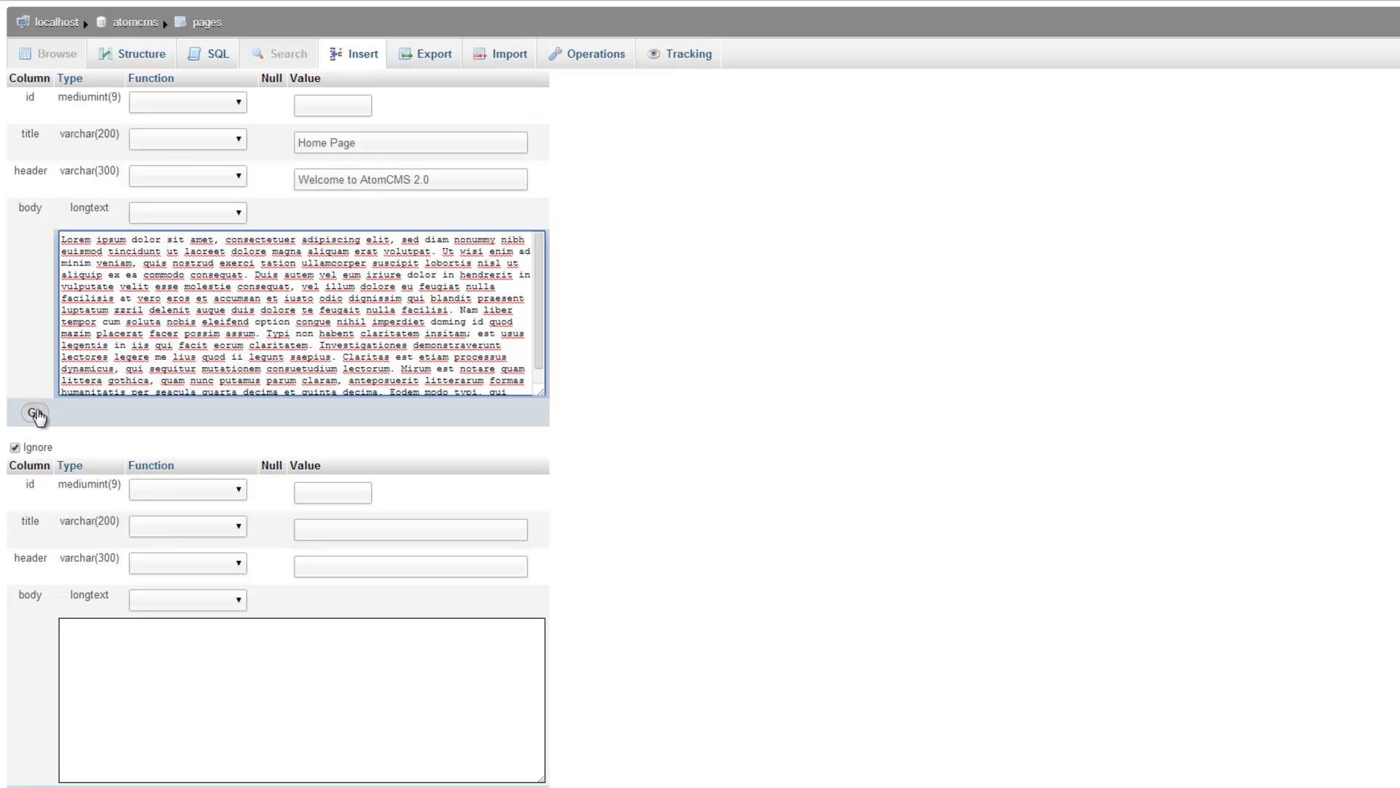
pyautogui.click(333, 531)
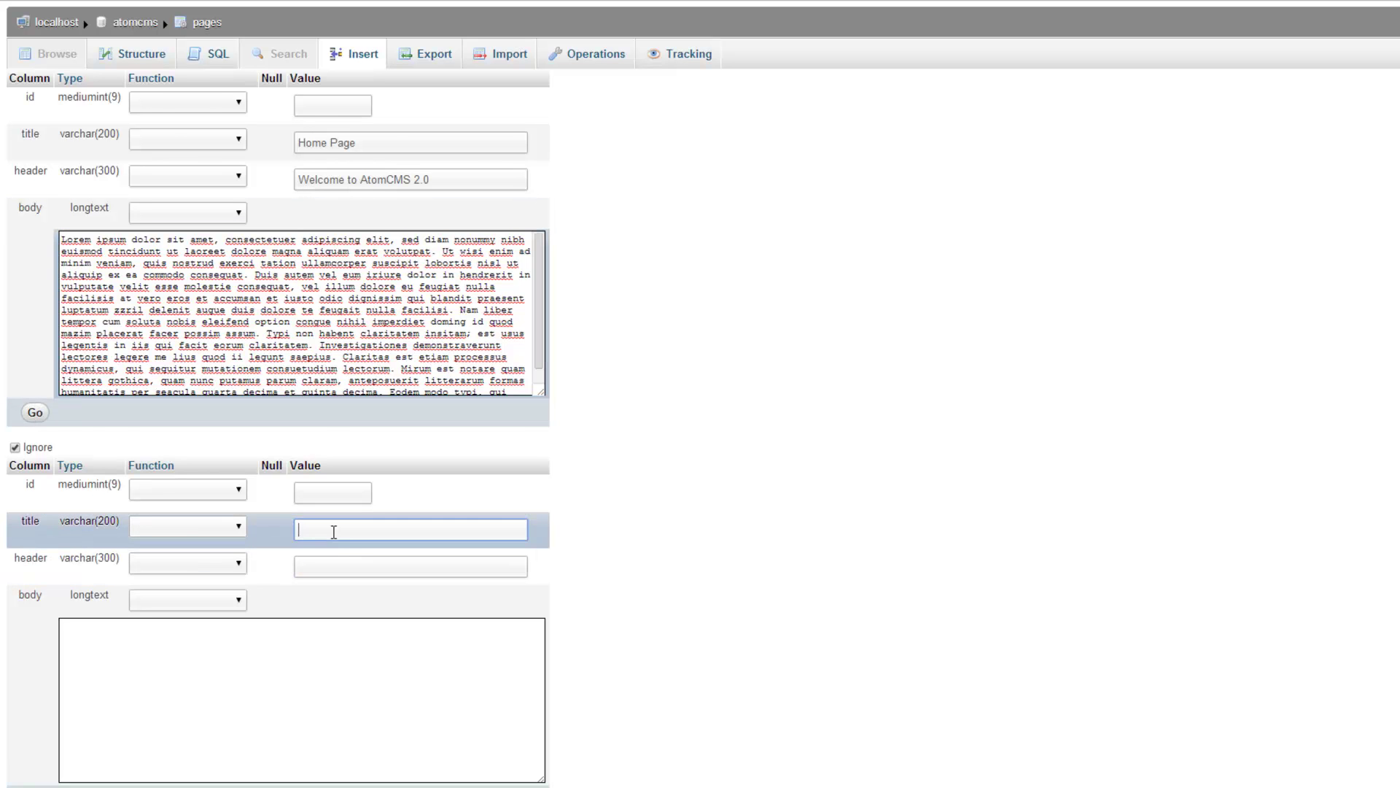
pyautogui.scroll(-3, 600, 560)
pyautogui.write('About U')
pyautogui.write('s')
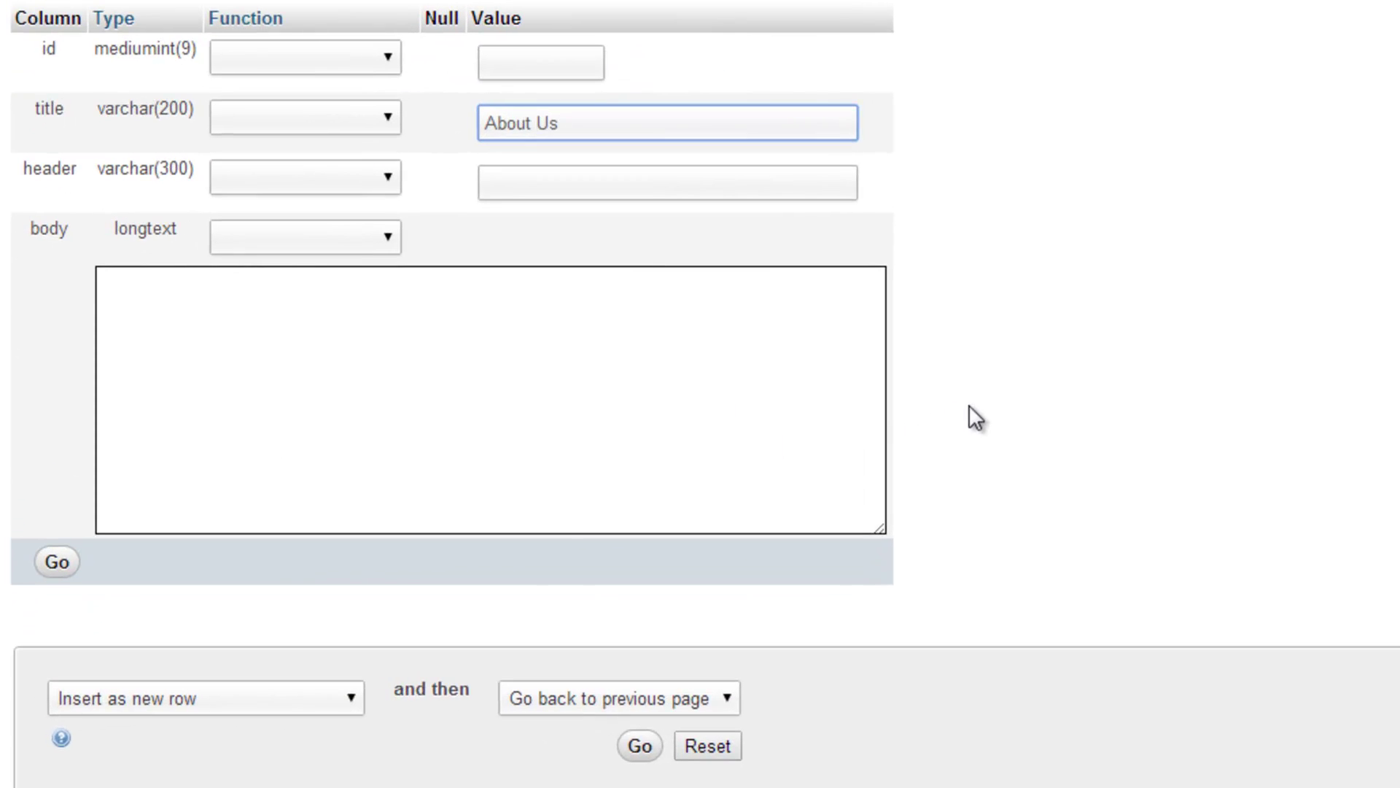
pyautogui.press('Tab')
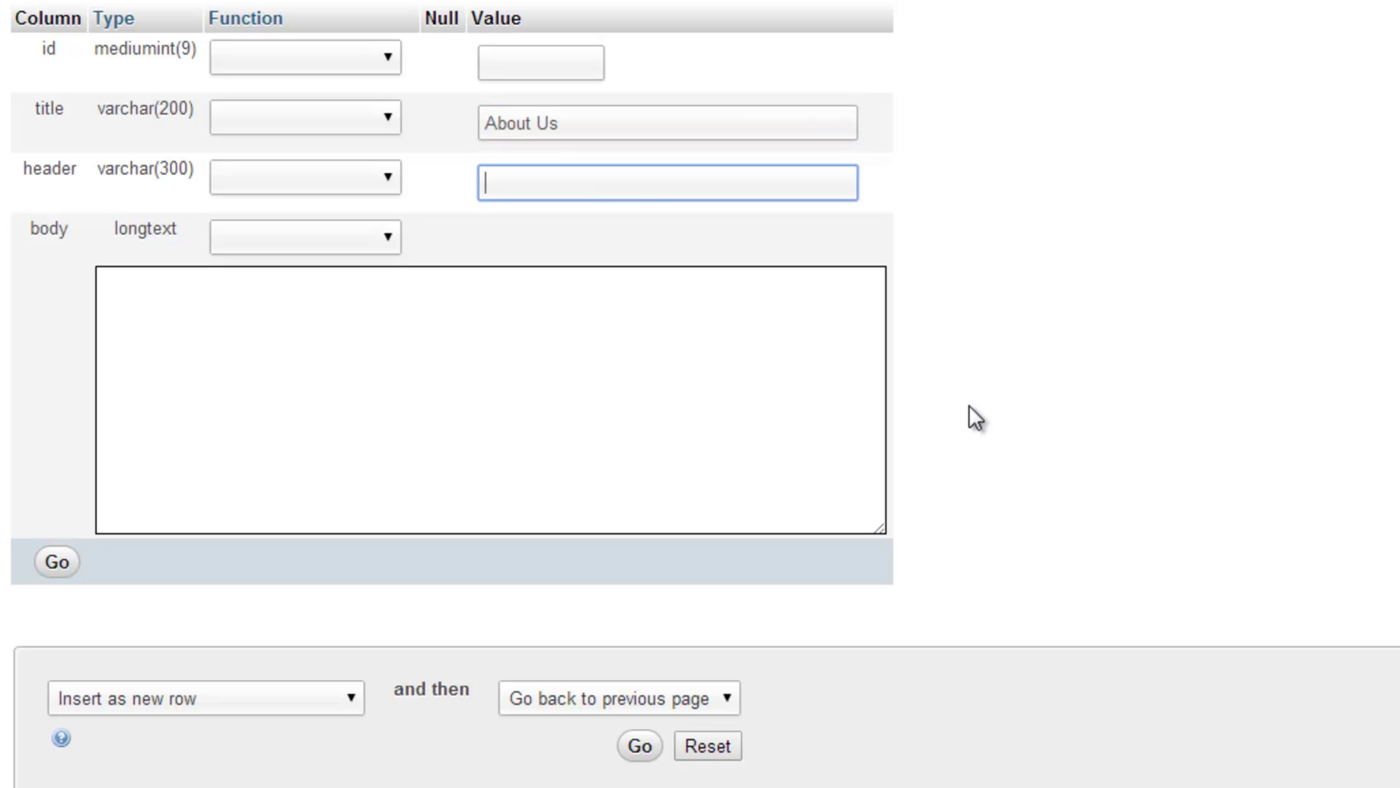
pyautogui.write('About AtomCMS')
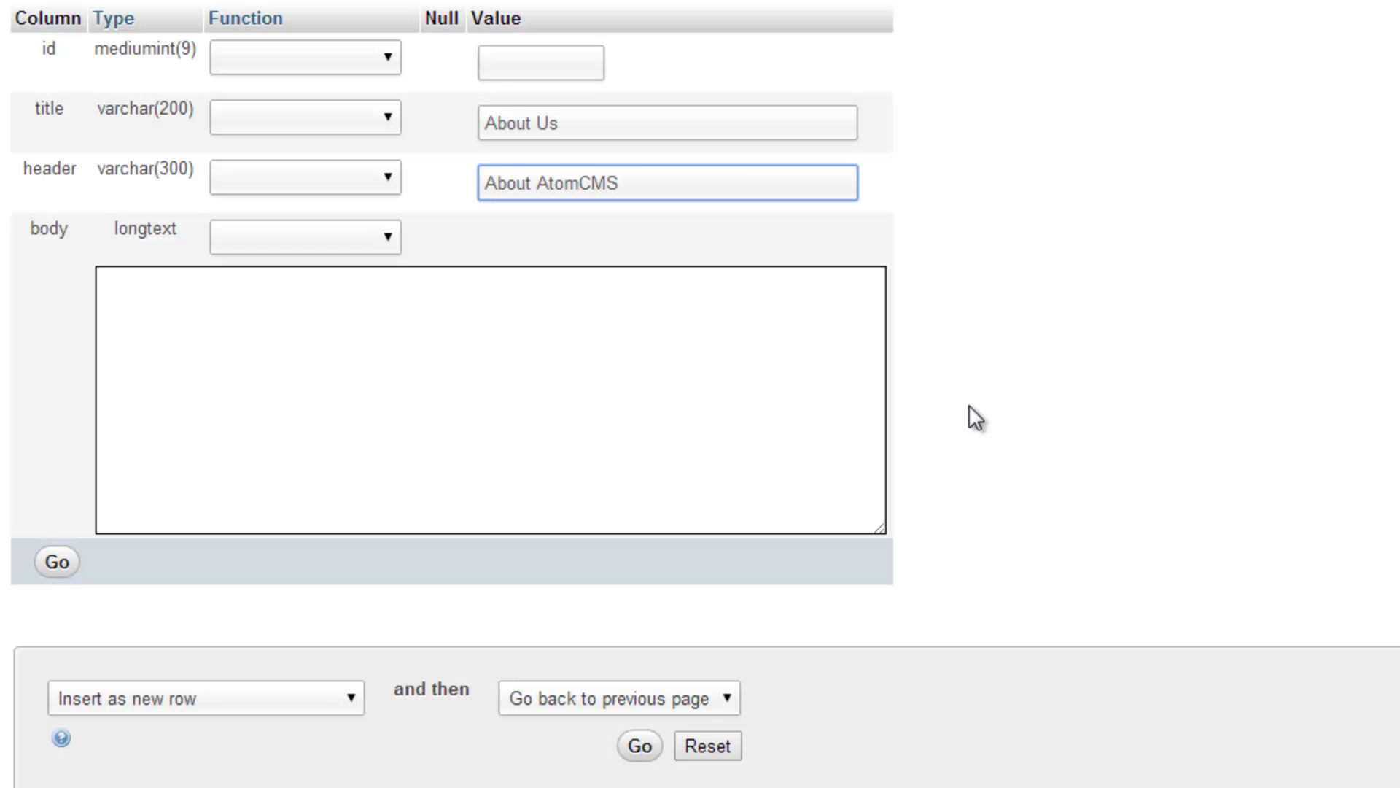
pyautogui.press('Tab')
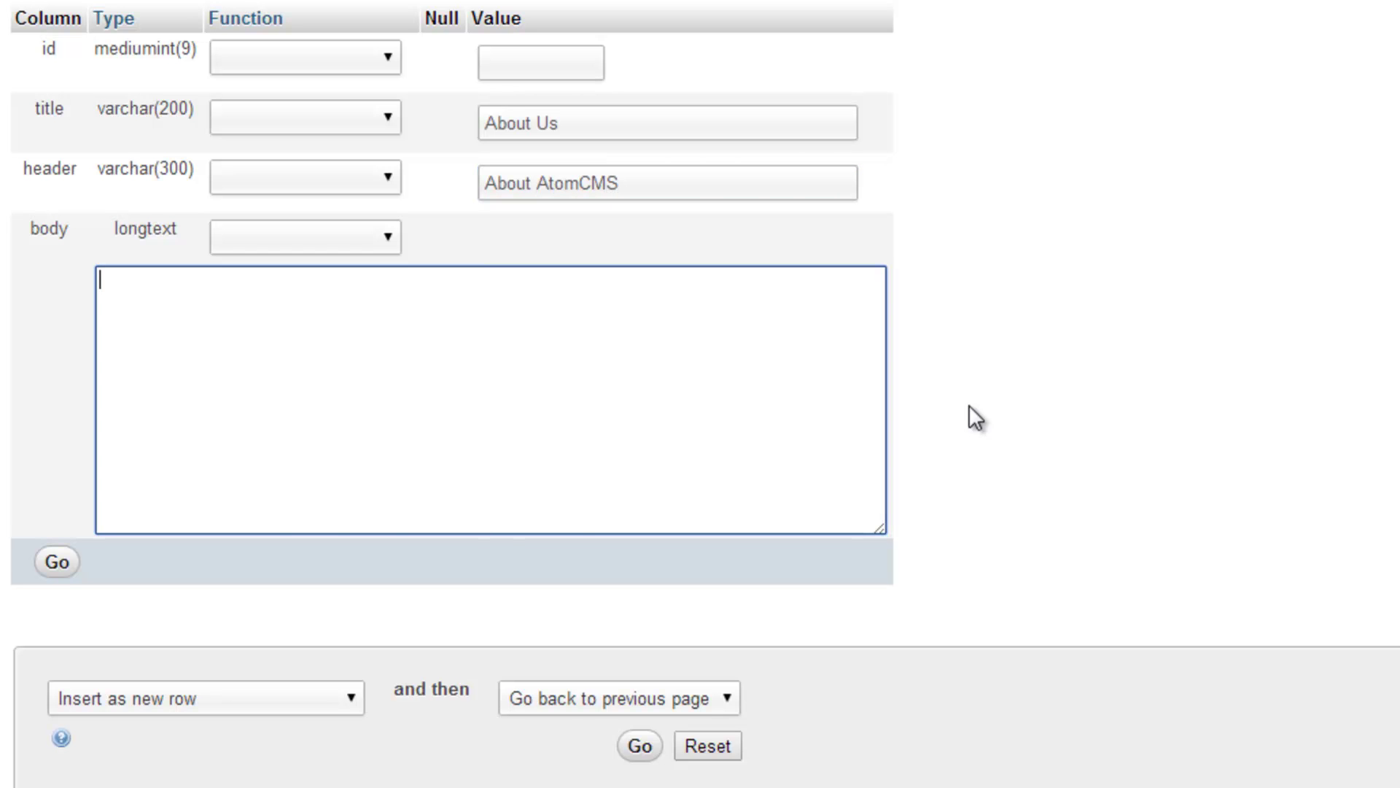
pyautogui.hotkey('ctrl', 'v')
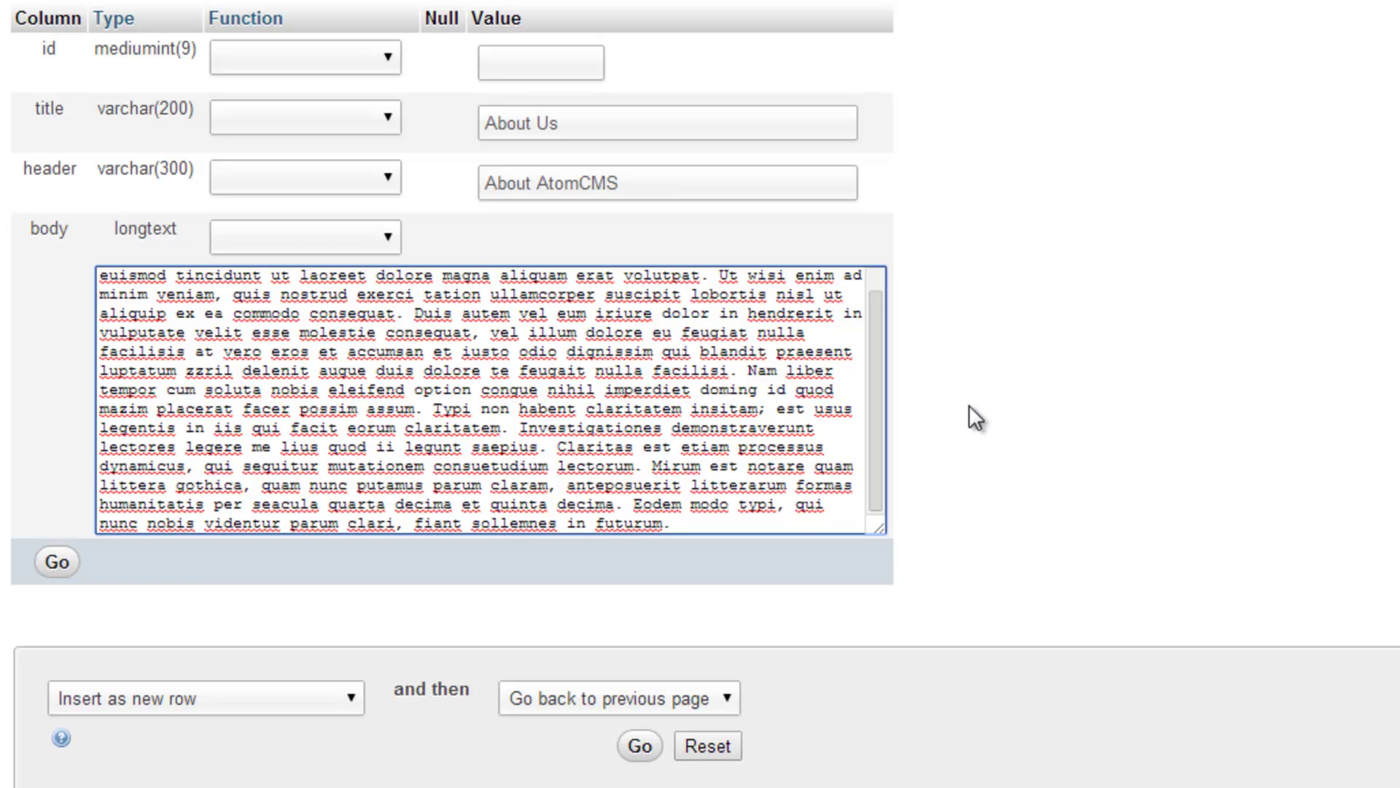
pyautogui.click(637, 750)
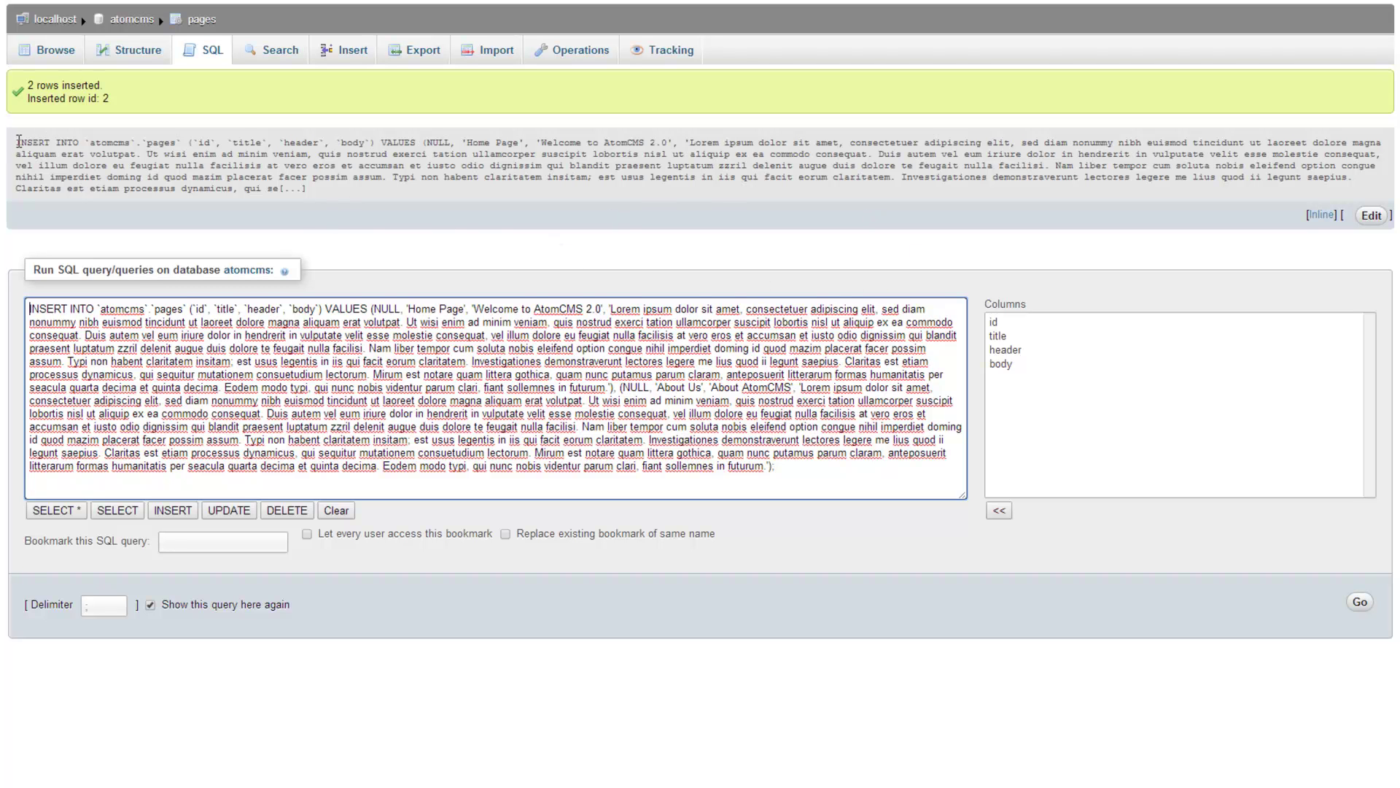
# Highlight the generated INSERT statement to examine it, and clear the selection.
pyautogui.moveTo(17, 141); pyautogui.dragTo(345, 191)
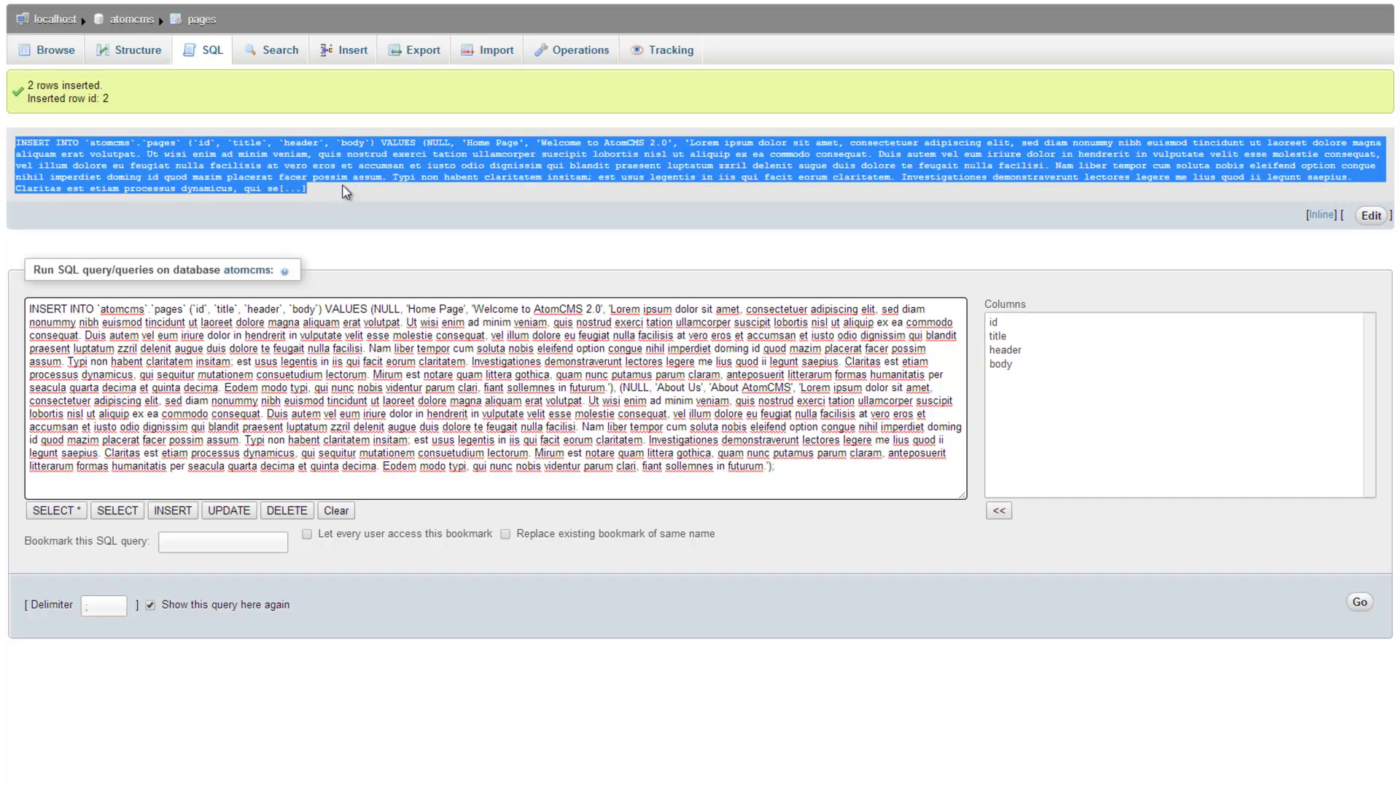
pyautogui.click(377, 230)
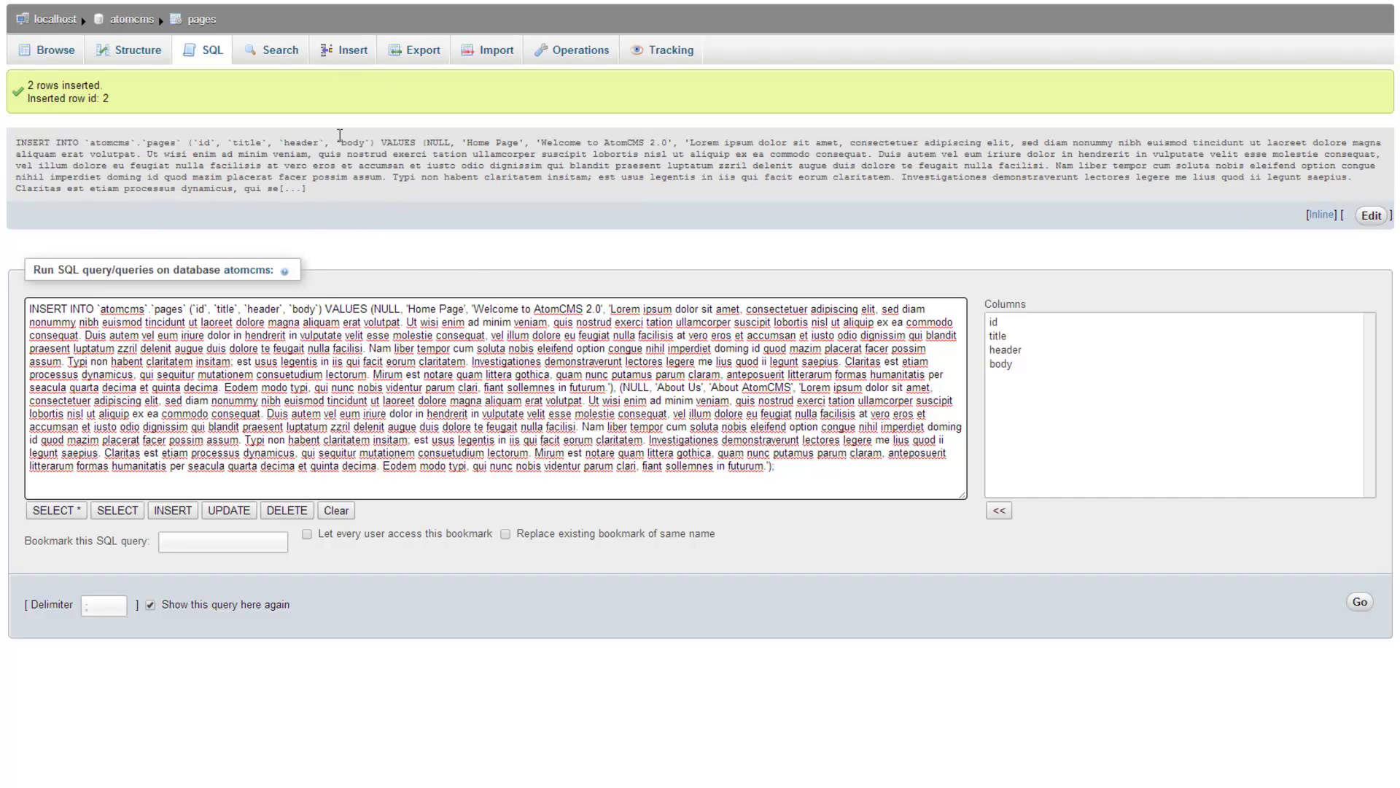
# Browse the stored rows of the pages table and compare them with its column structure.
pyautogui.click(27, 54)
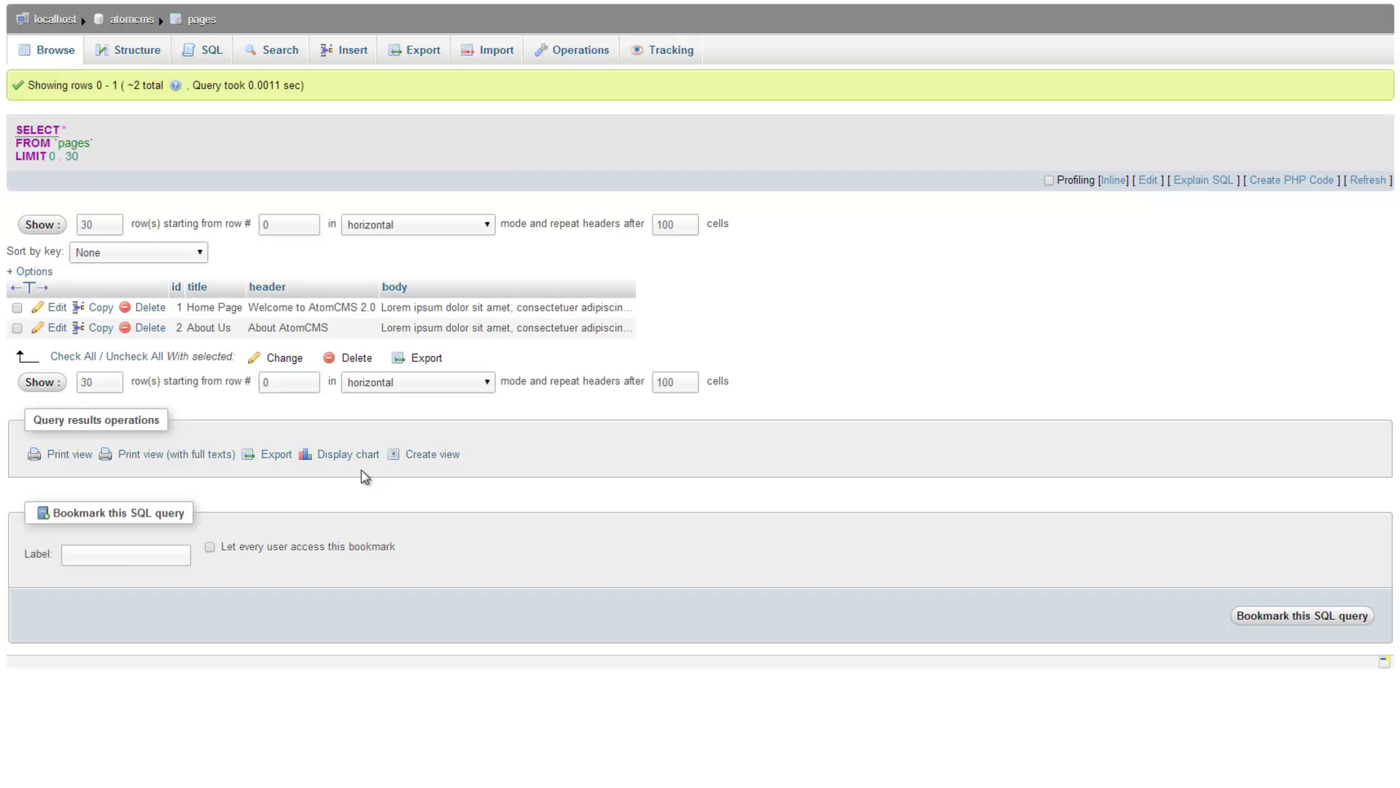
pyautogui.click(143, 57)
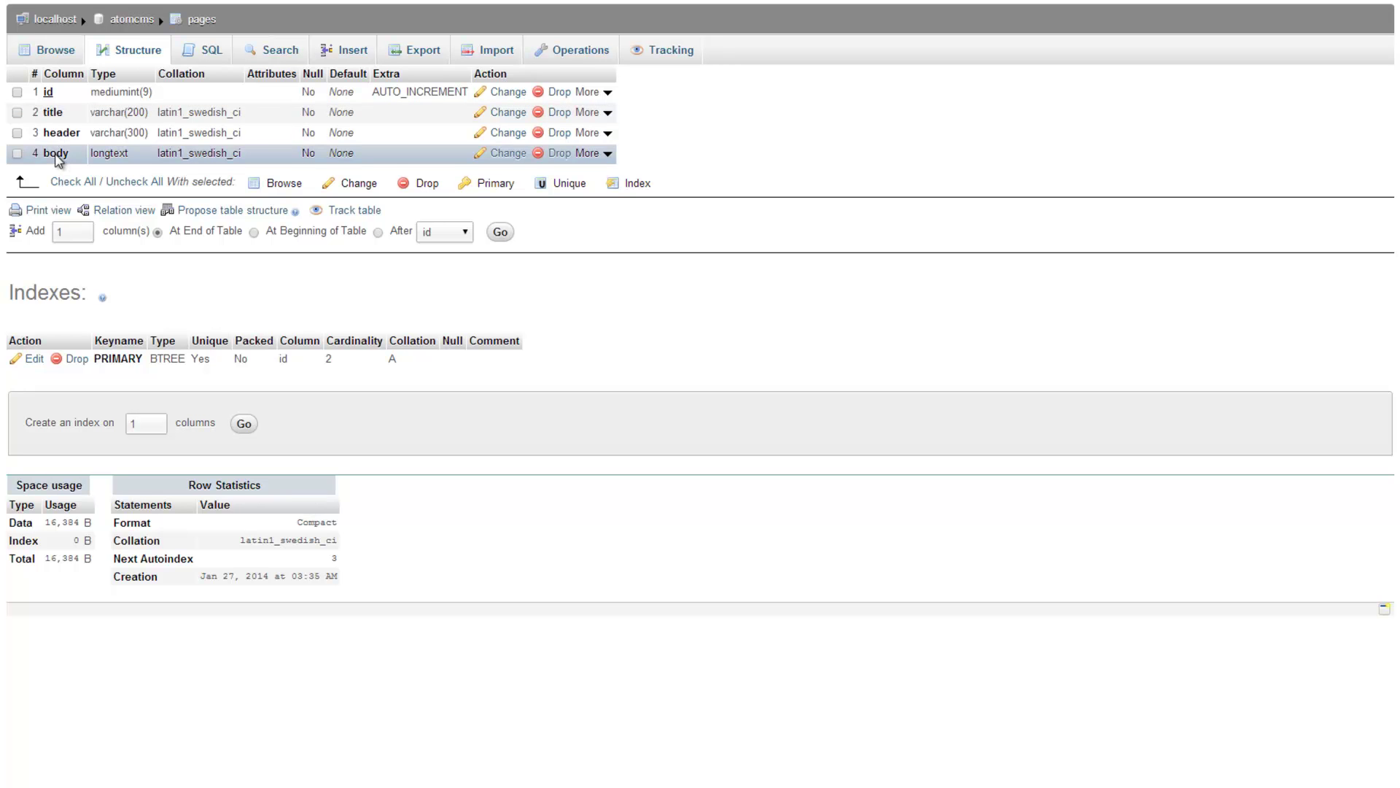
pyautogui.click(52, 51)
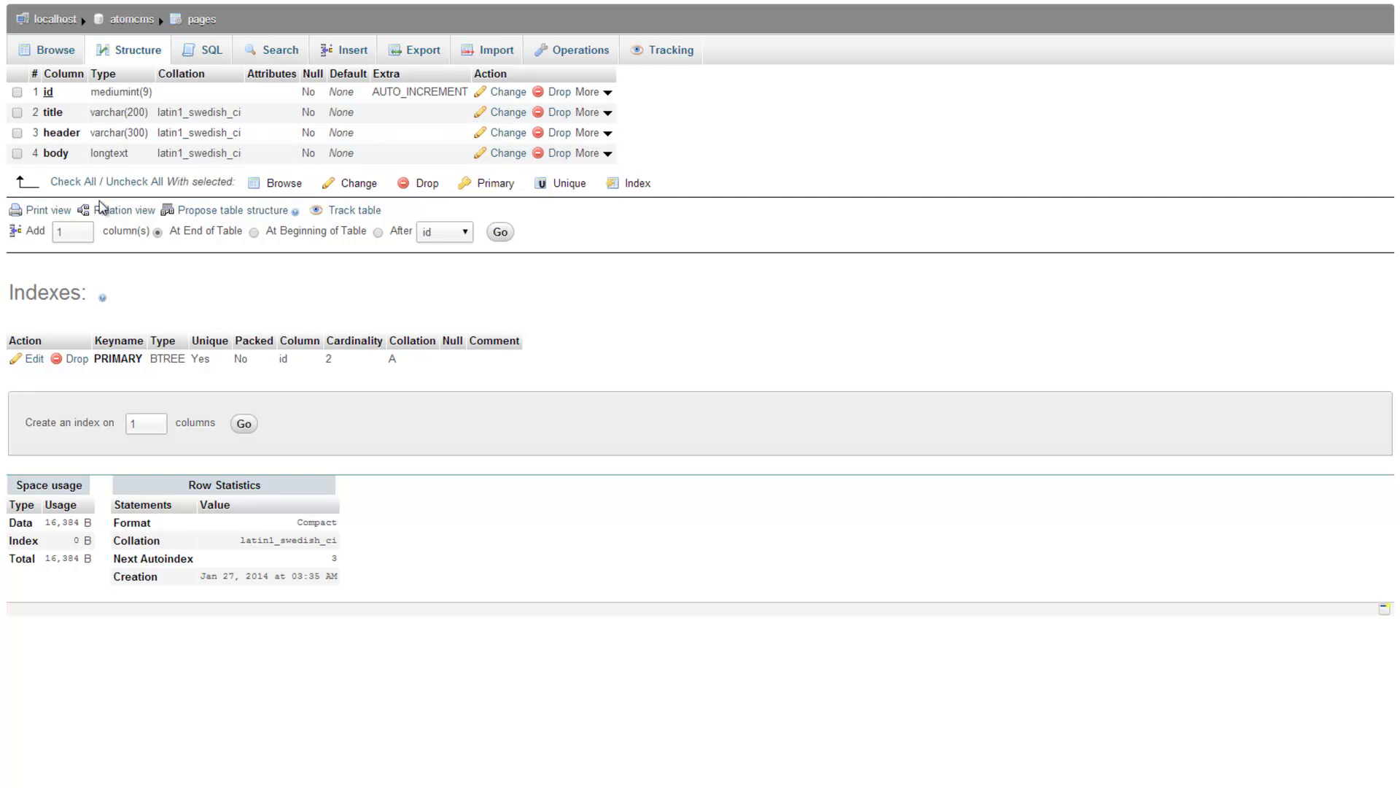
pyautogui.click(64, 57)
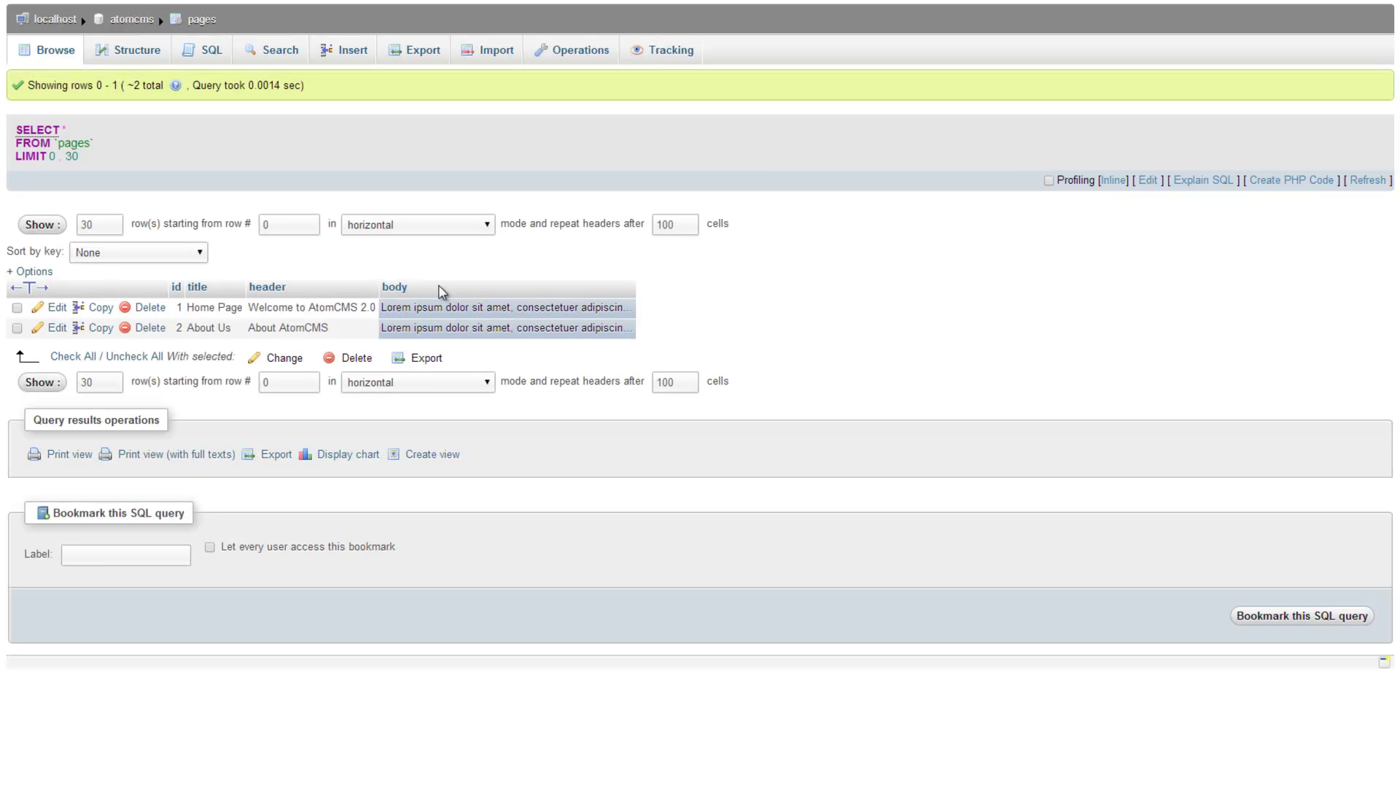